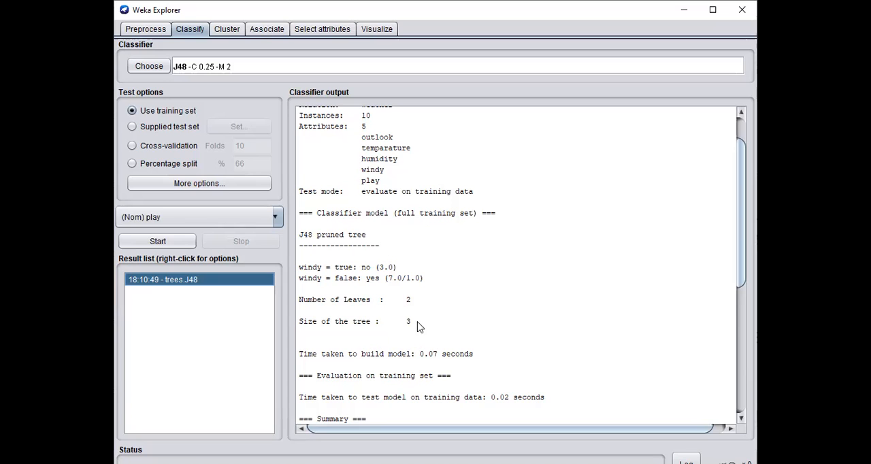
Examine the J48 output through to the confusion matrix and open the options for the trees.J48 result
scroll(420, 336, "down", 5)
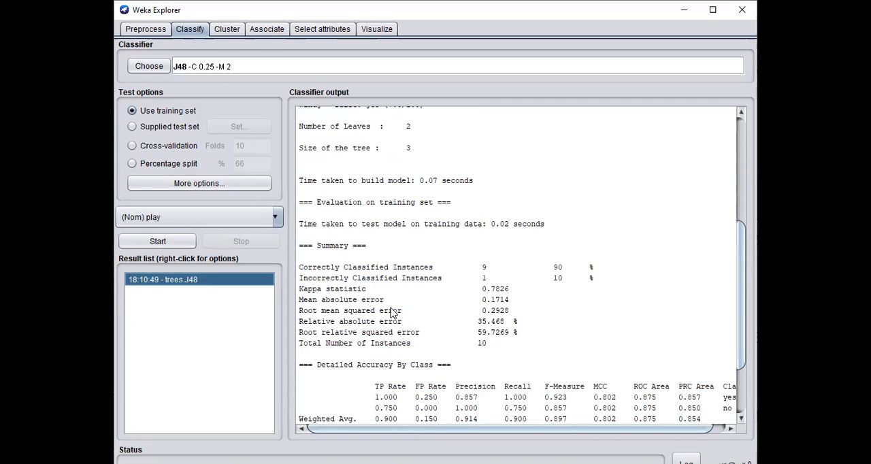
scroll(428, 312, "down", 3)
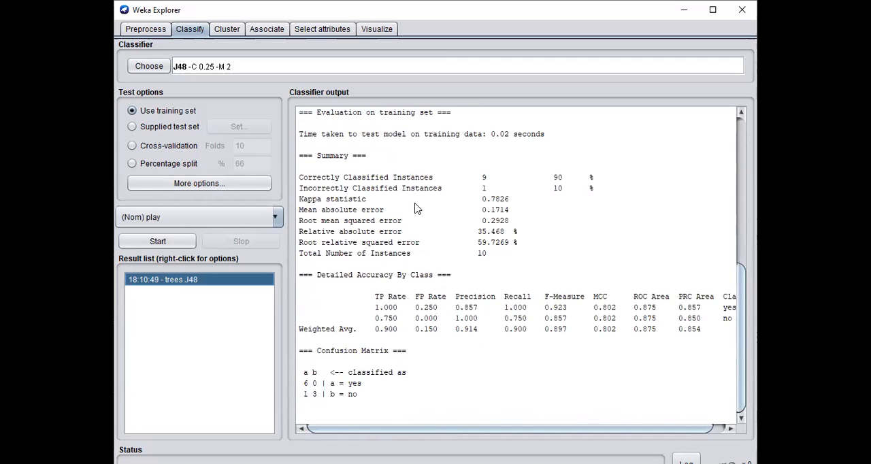
right_click(160, 283)
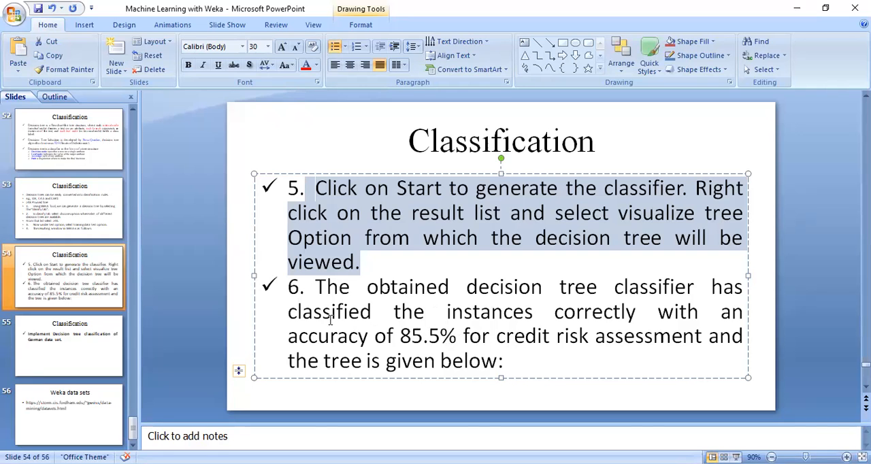
Switch to PowerPoint, highlight point 6 and its 85.5% accuracy on slide 54, and compare it with the J48 summary in Weka
left_click_drag(316, 286, 531, 363)
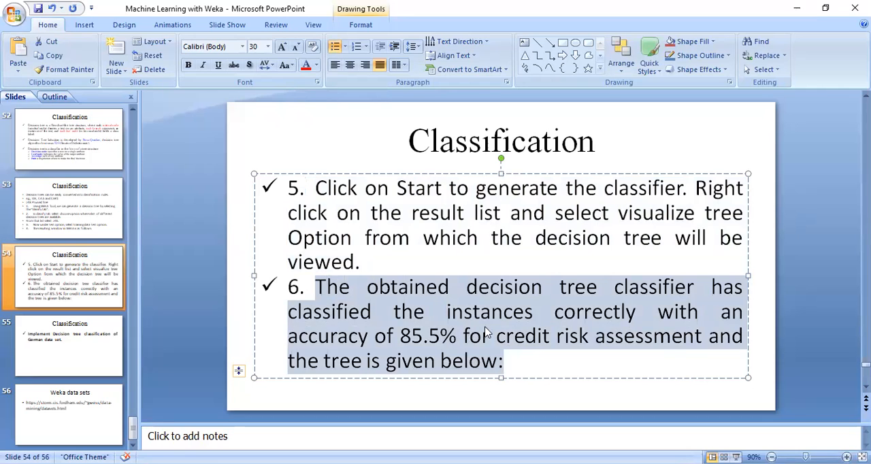
left_click(446, 340)
left_click_drag(461, 338, 404, 335)
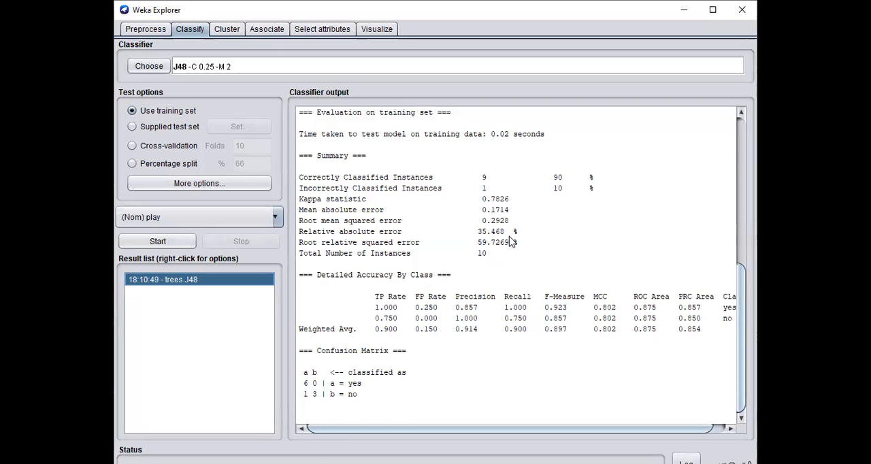
scroll(511, 242, "up", 2)
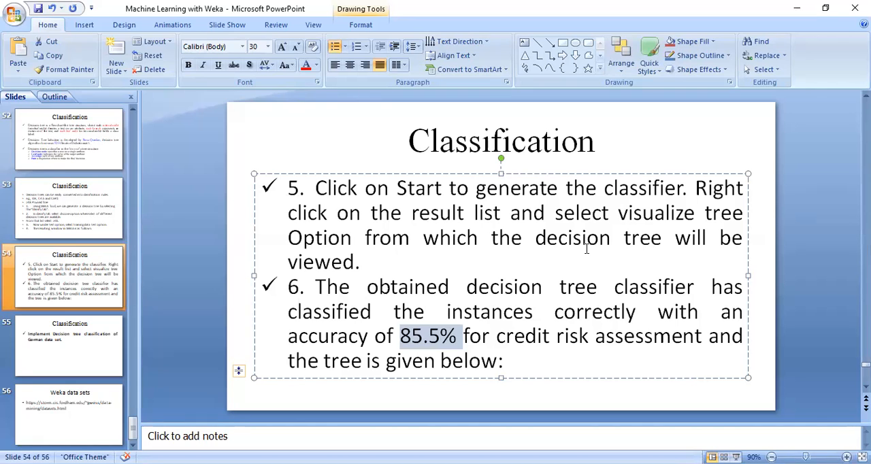
In PowerPoint, go to slide 55 and highlight the task about decision tree classification of the German data set
left_click(87, 346)
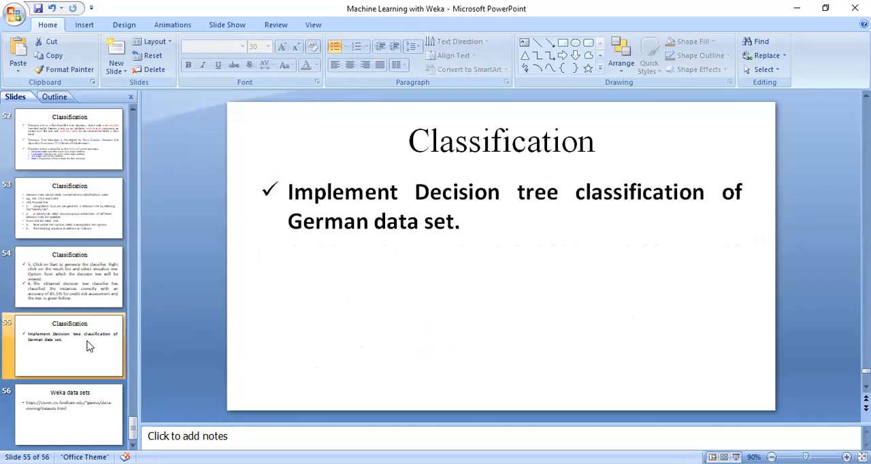
left_click(348, 227)
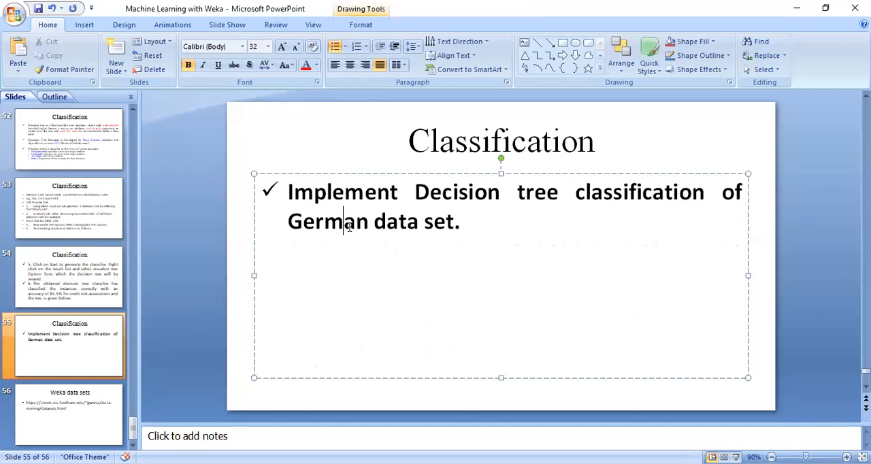
left_click(282, 188)
left_click_drag(282, 187, 447, 228)
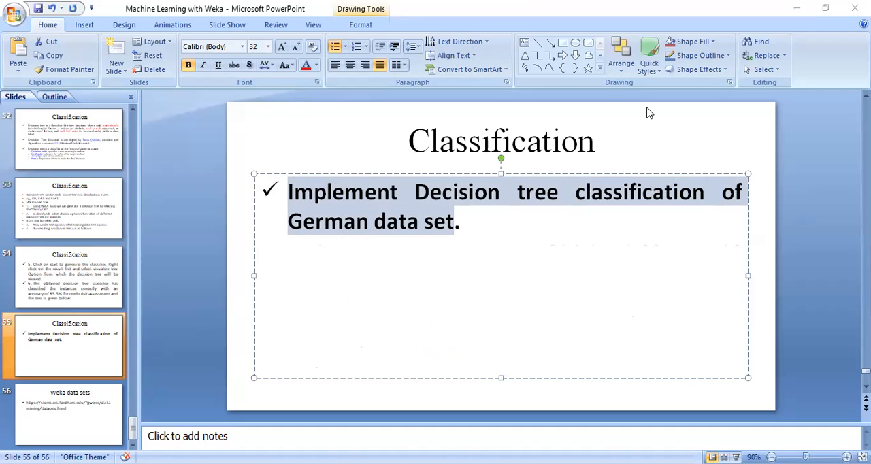
left_click(462, 221)
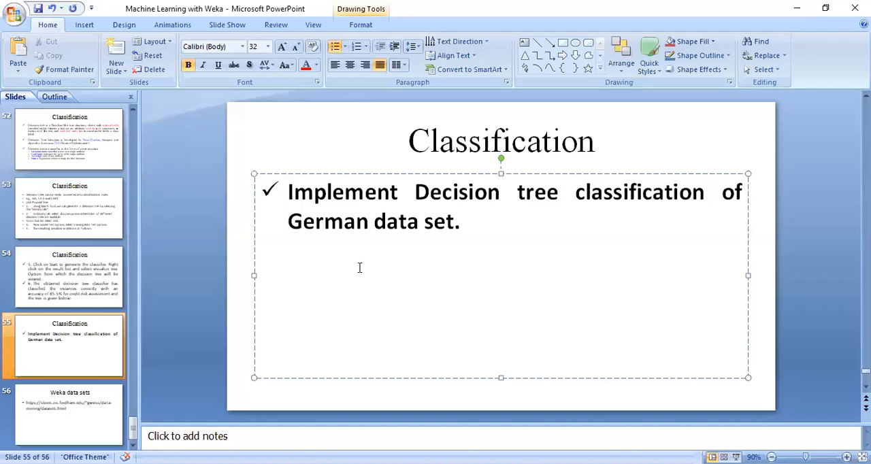
left_click_drag(467, 223, 345, 222)
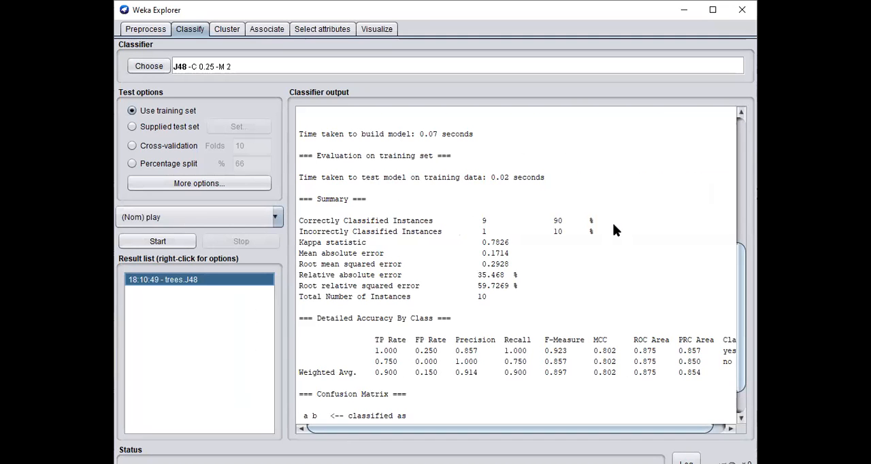
Switch to Weka Explorer and load credit-g.arff from the German data set folder inside DATASET
left_click(160, 31)
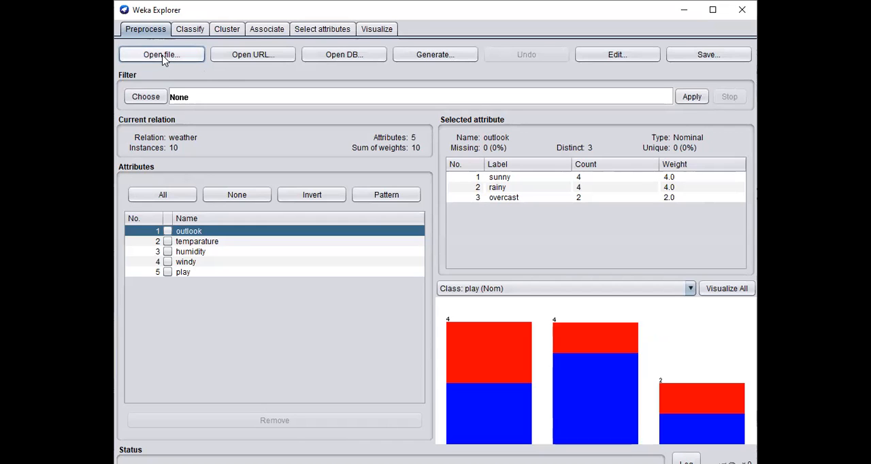
left_click(163, 57)
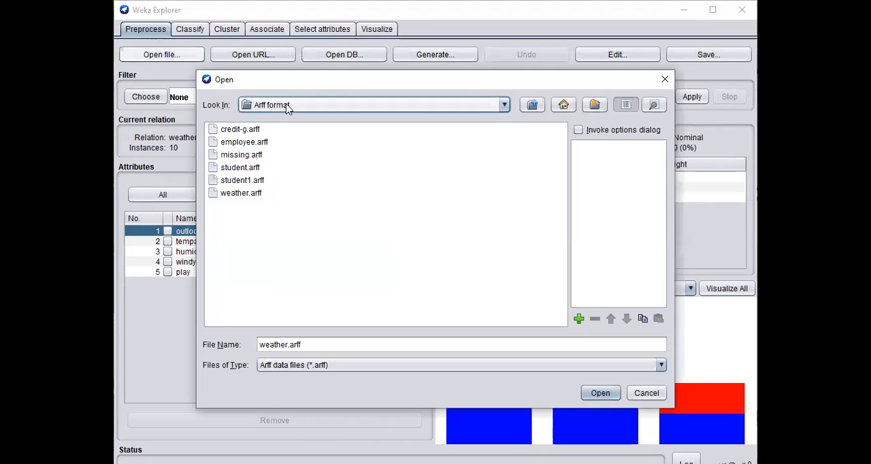
left_click(295, 107)
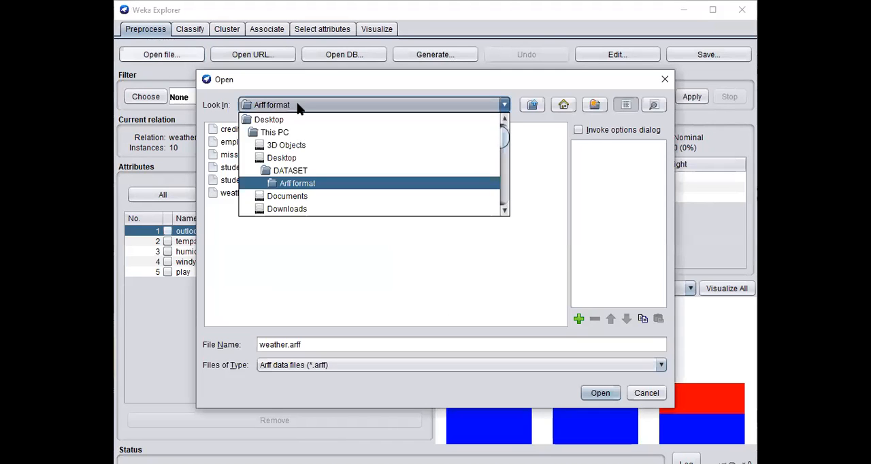
left_click(300, 172)
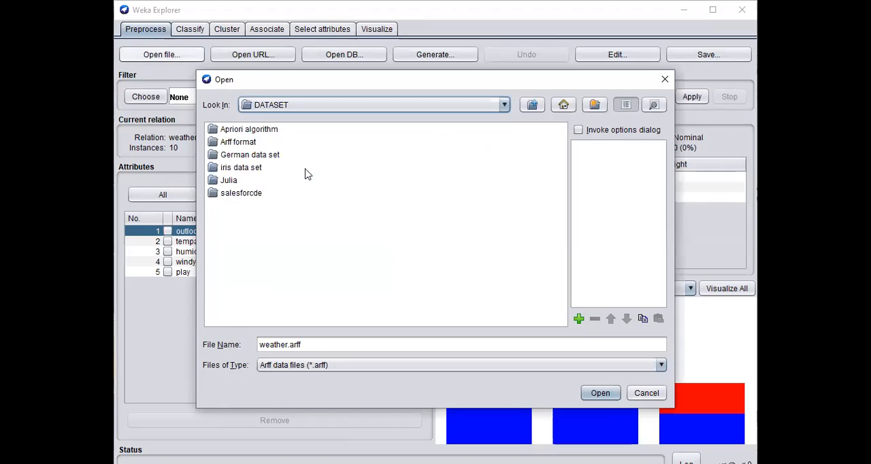
double_click(248, 155)
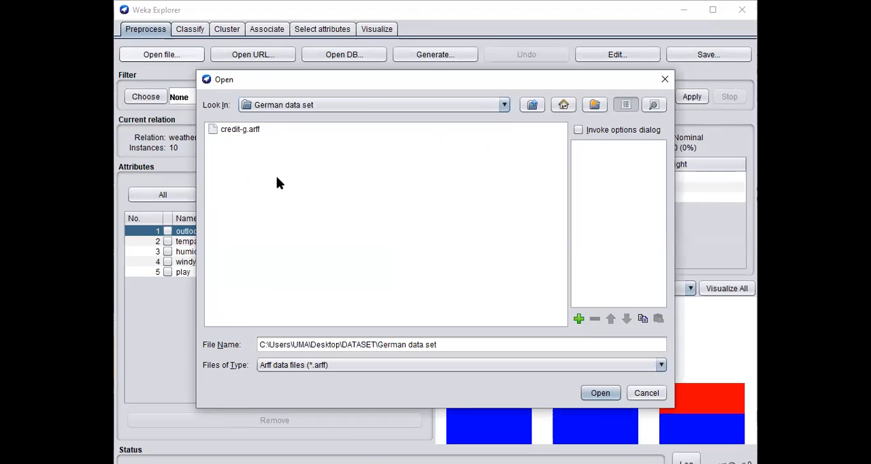
left_click(240, 130)
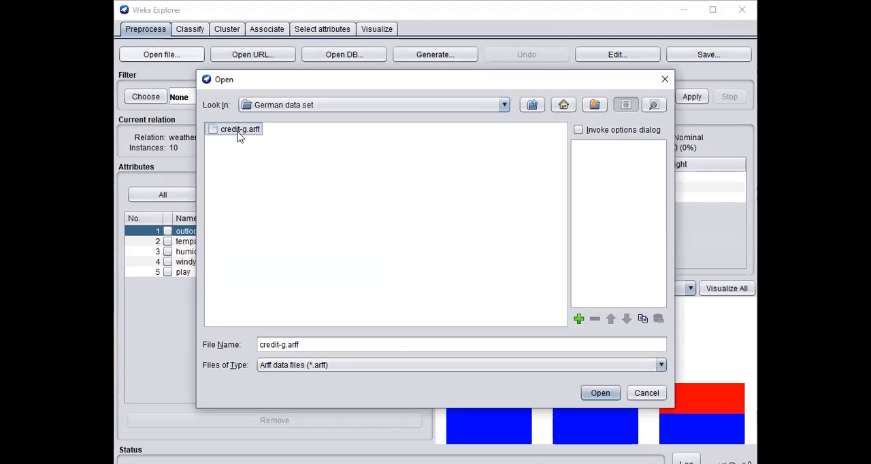
left_click(591, 394)
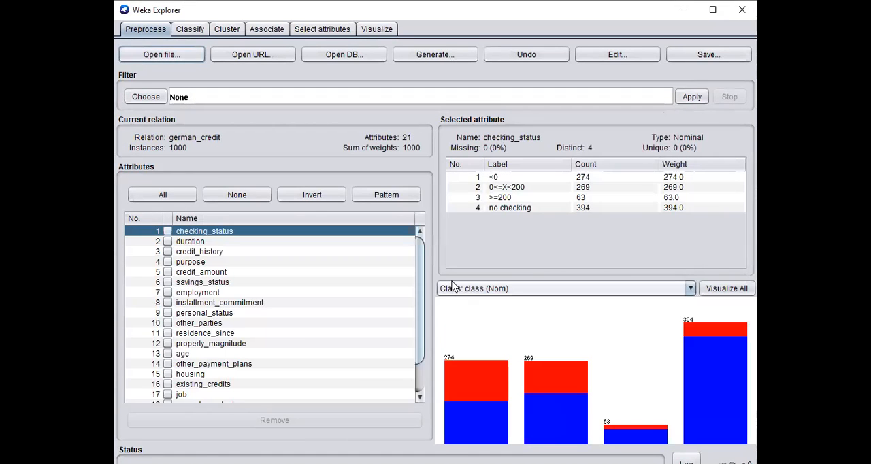
Look over the german_credit instances in the data viewer, close it, and review the full attribute list
left_click(612, 60)
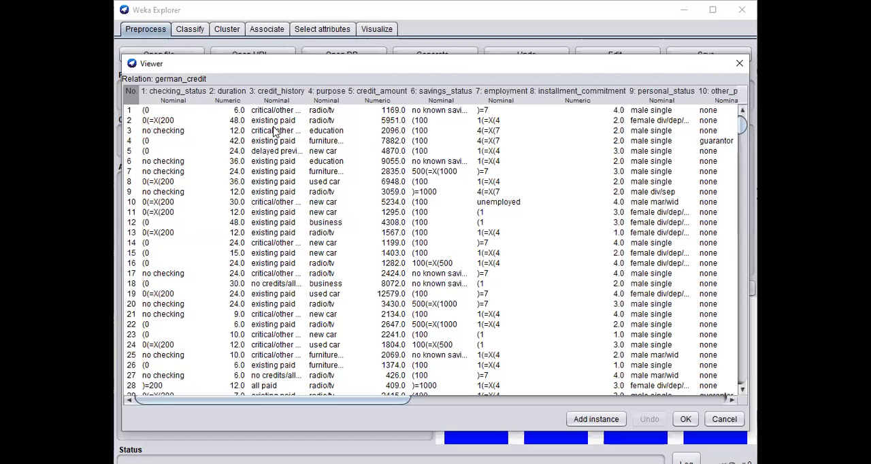
left_click(739, 64)
scroll(312, 284, "down", 2)
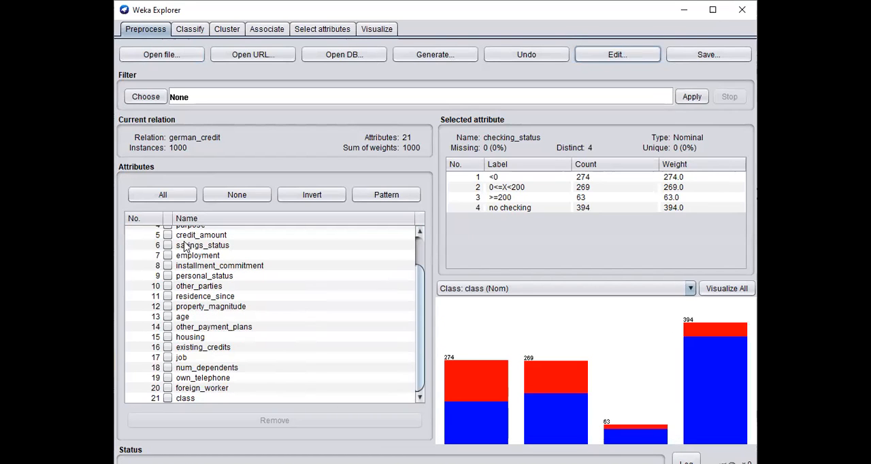
scroll(276, 262, "up", 2)
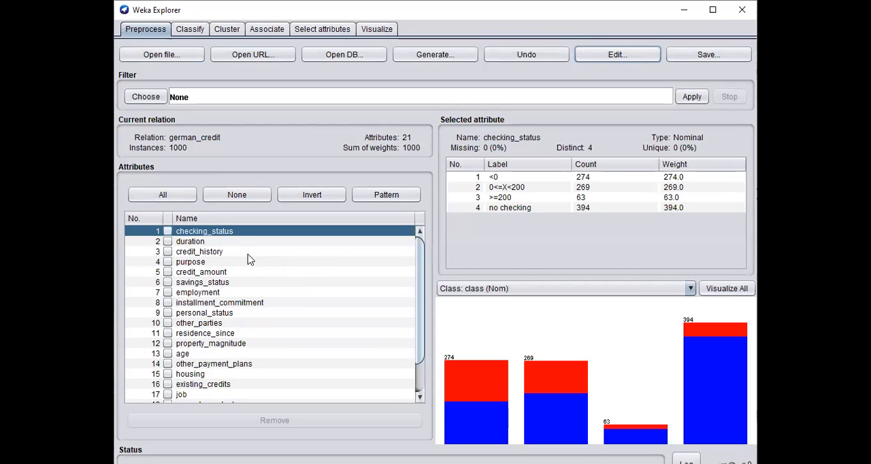
Try marking the duration, purpose, credit_amount and savings_status attributes, leaving checking_status and credit_history unmarked
left_click(168, 232)
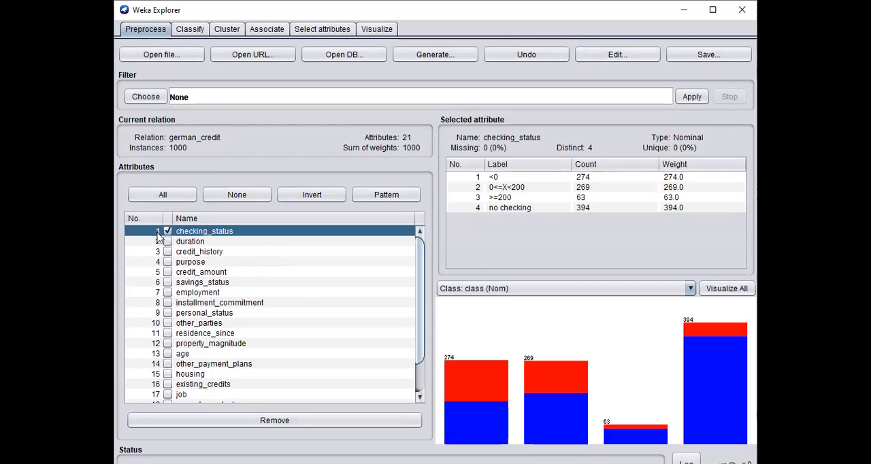
left_click(167, 231)
left_click(167, 241)
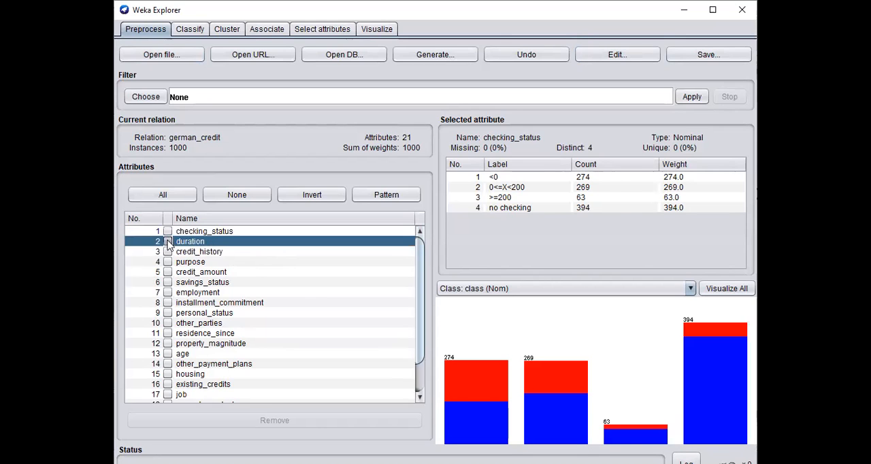
left_click(162, 251)
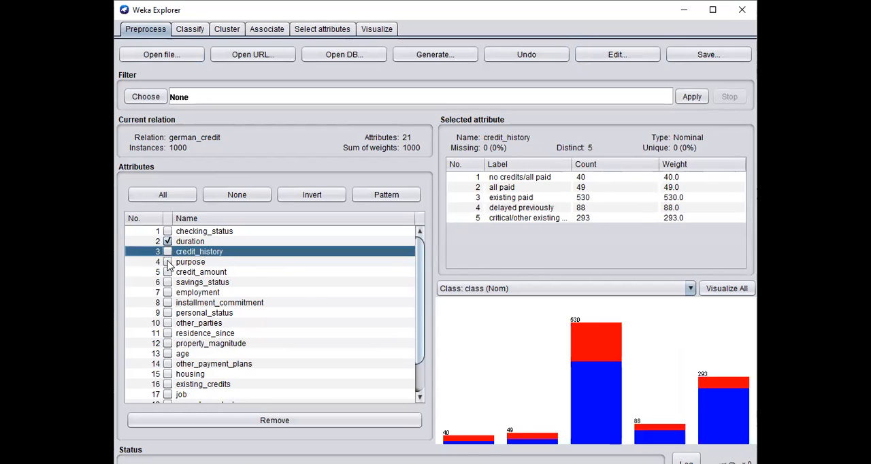
left_click(167, 261)
left_click(167, 272)
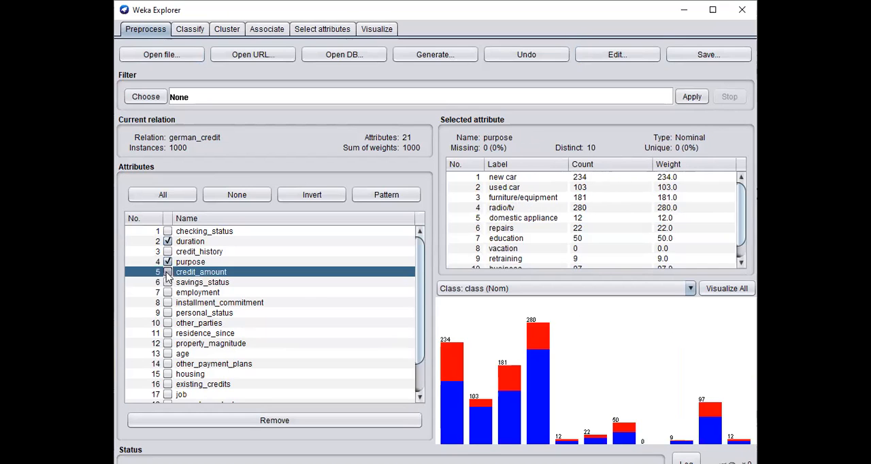
left_click(168, 283)
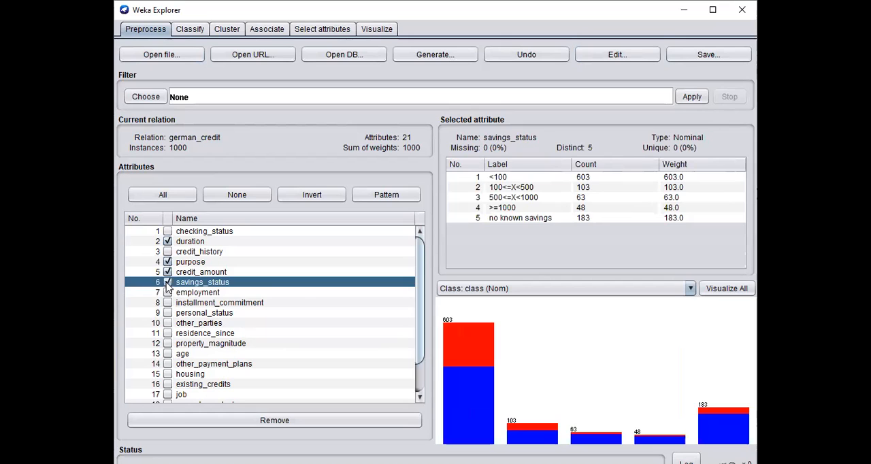
Clear the marks from the duration, purpose, credit_amount and savings_status attributes
left_click(167, 241)
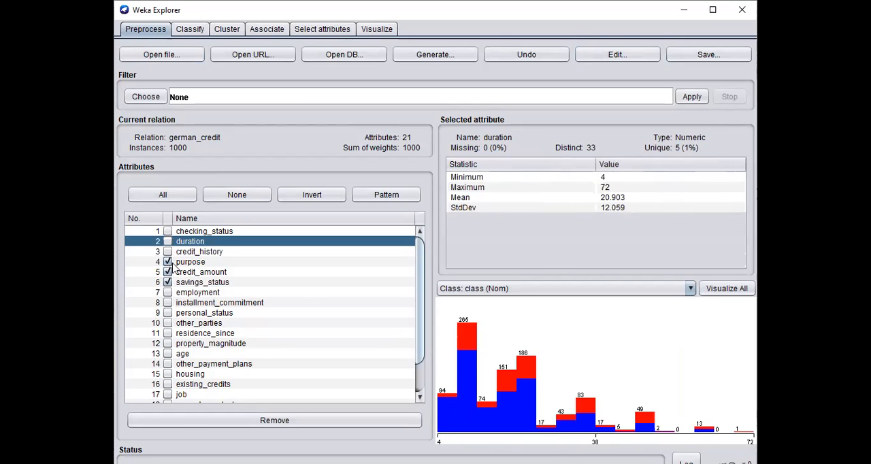
left_click(168, 262)
left_click(168, 272)
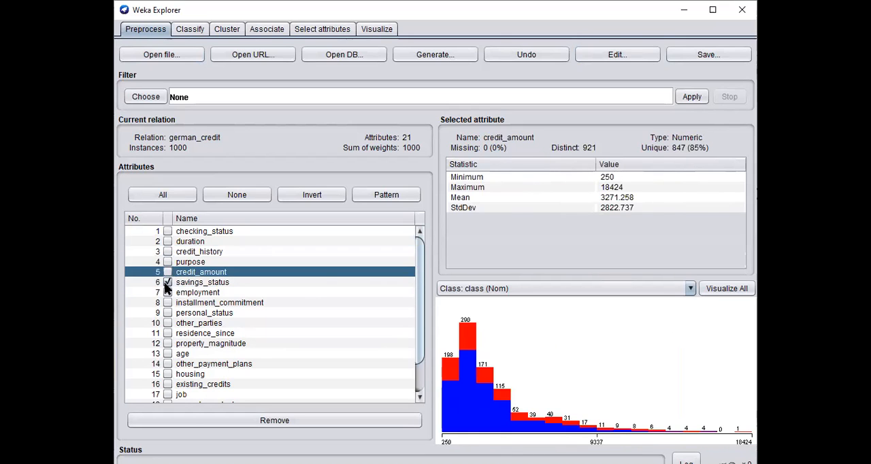
left_click(164, 281)
left_click(168, 283)
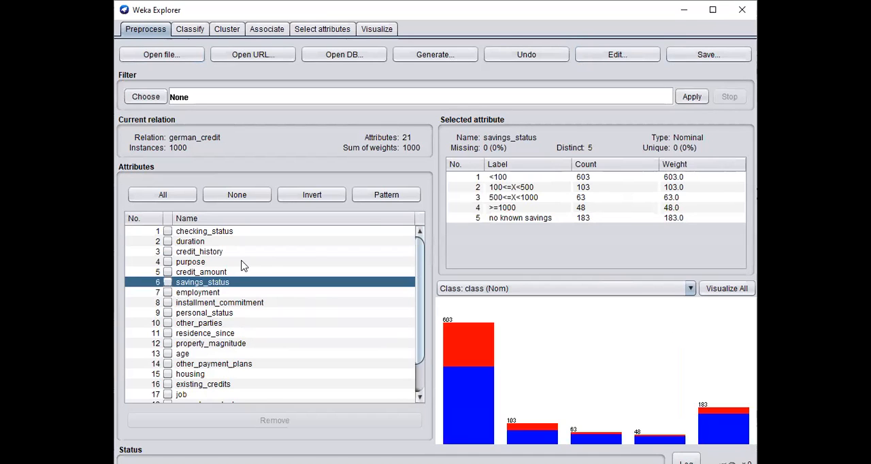
View the german_credit records in the data viewer again and close it without editing
left_click(613, 60)
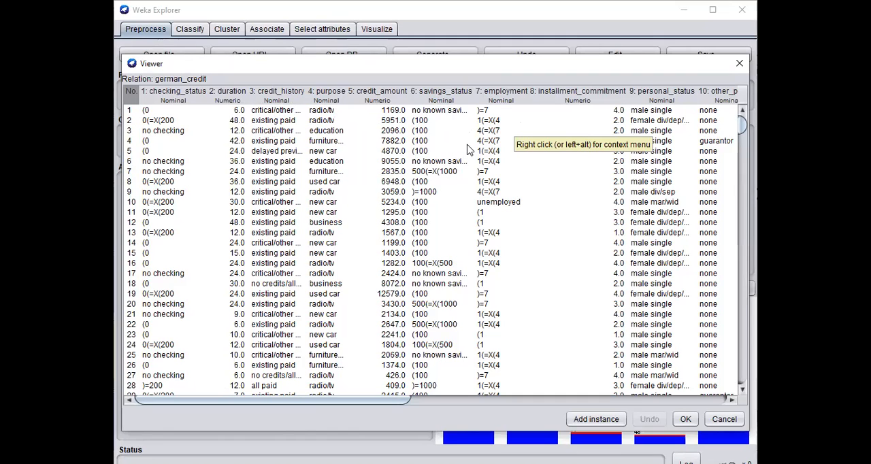
left_click(739, 66)
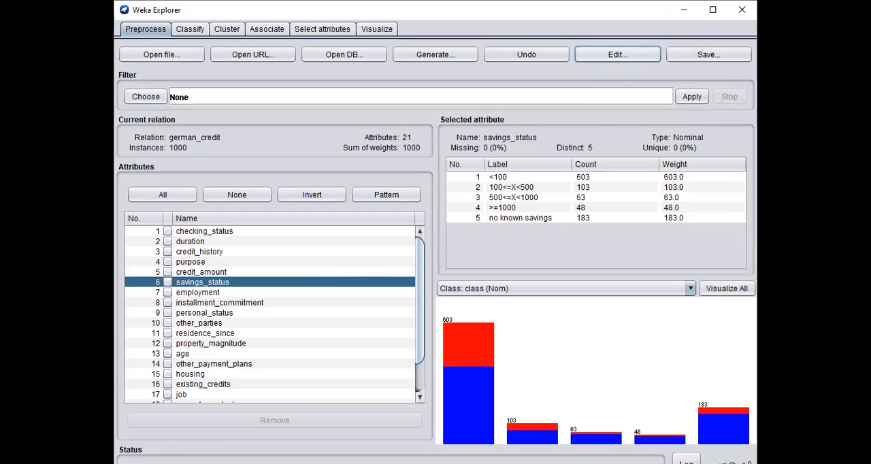
Check the available tree classifiers for the data set, keep J48 chosen, and return to the preprocessing view
left_click(189, 29)
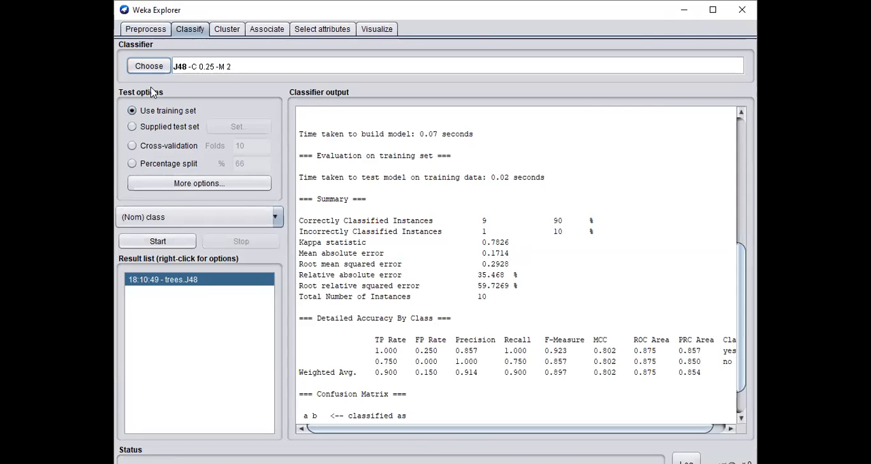
left_click(149, 67)
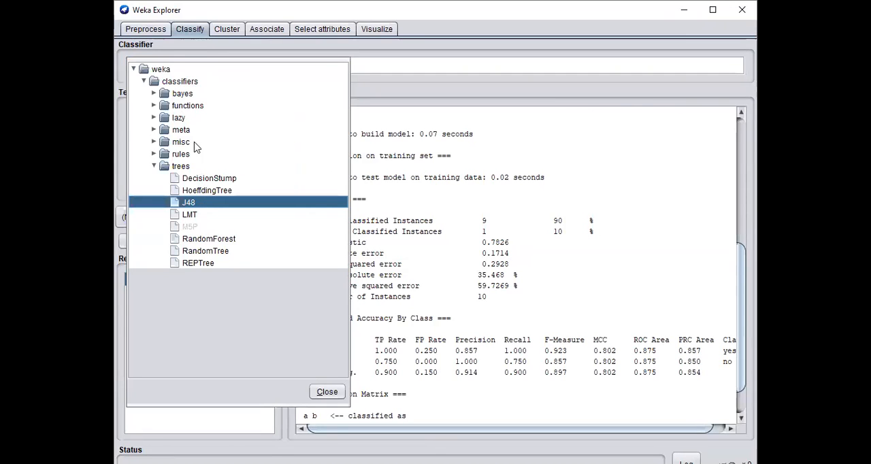
left_click(422, 94)
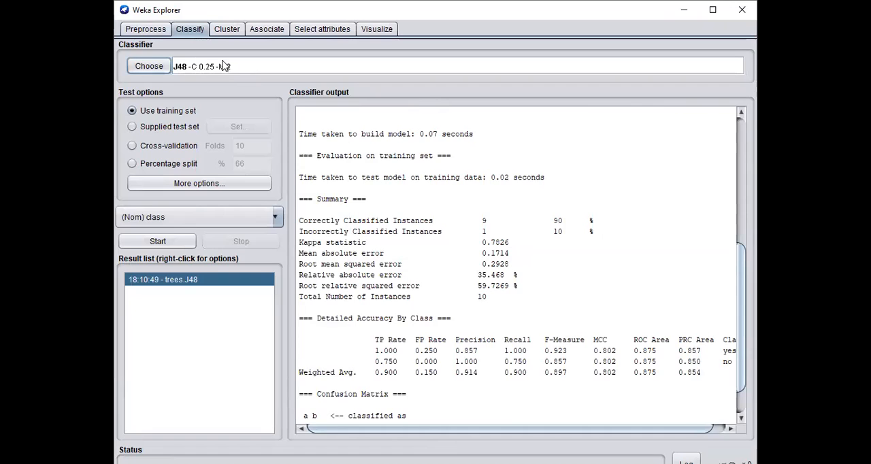
left_click(145, 29)
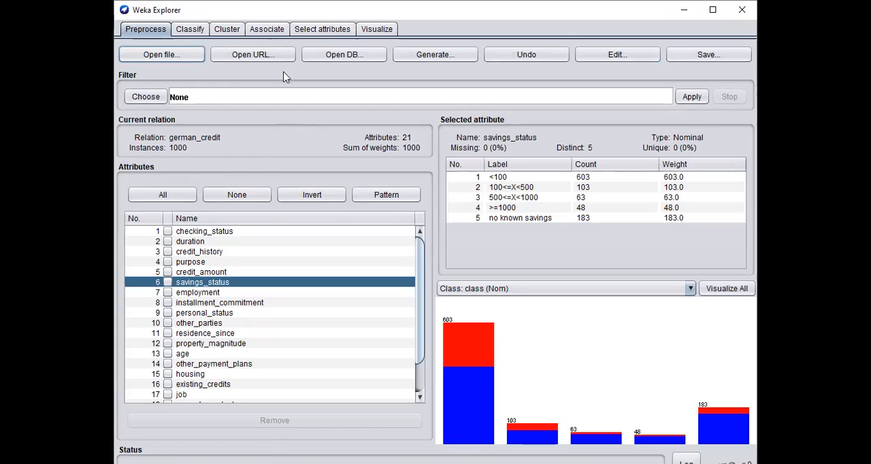
Look through the unsupervised attribute filters as far as RemoveType and close the list without choosing one
left_click(150, 97)
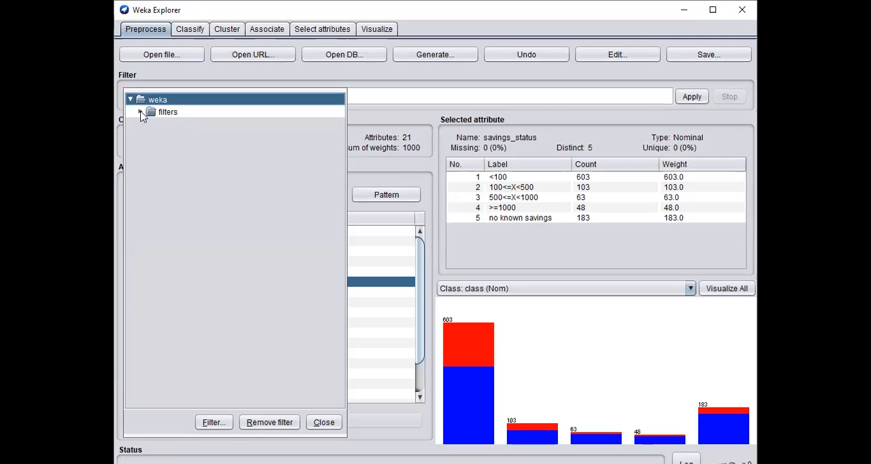
left_click(140, 112)
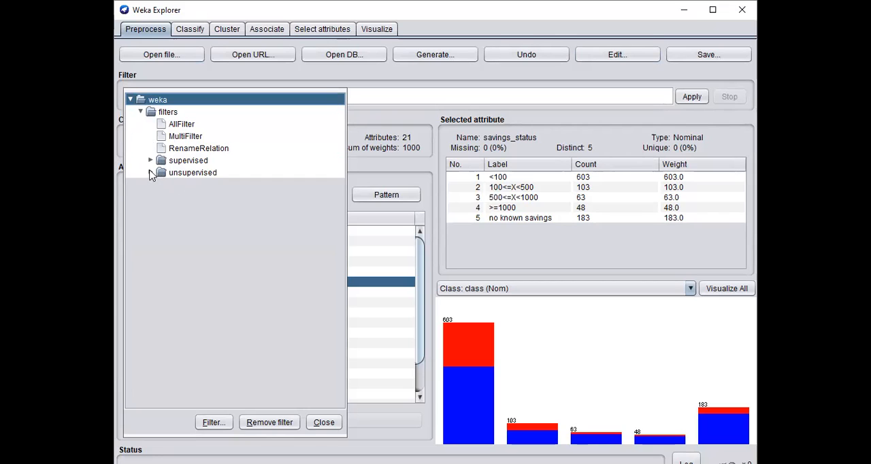
left_click(151, 174)
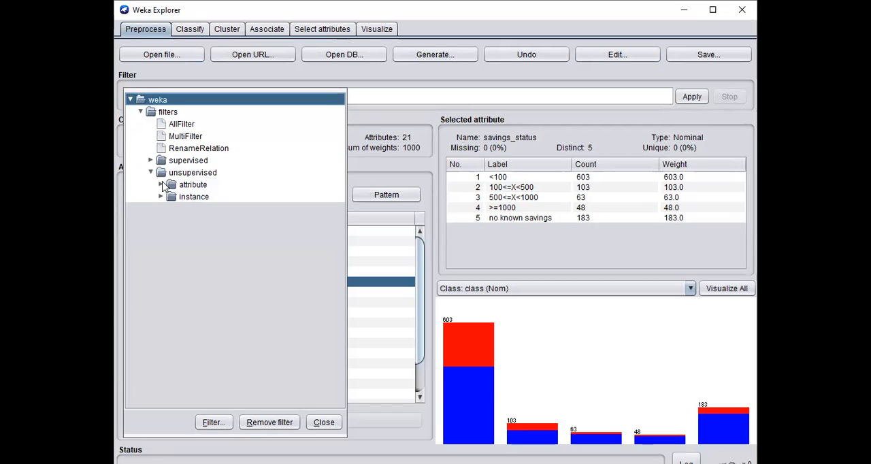
left_click(161, 185)
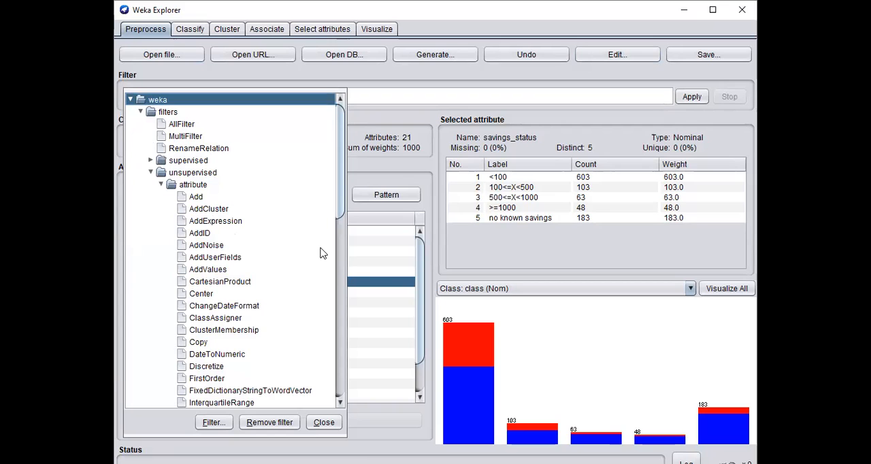
scroll(317, 249, "down", 6)
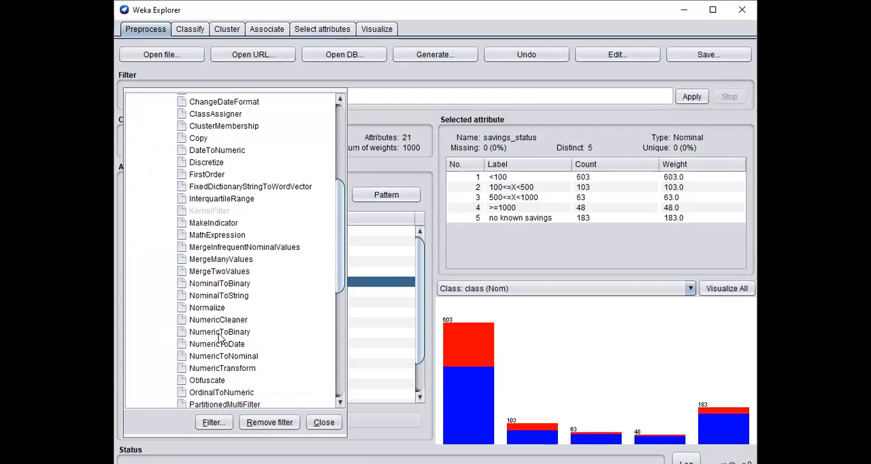
scroll(220, 336, "down", 1)
scroll(207, 393, "down", 1)
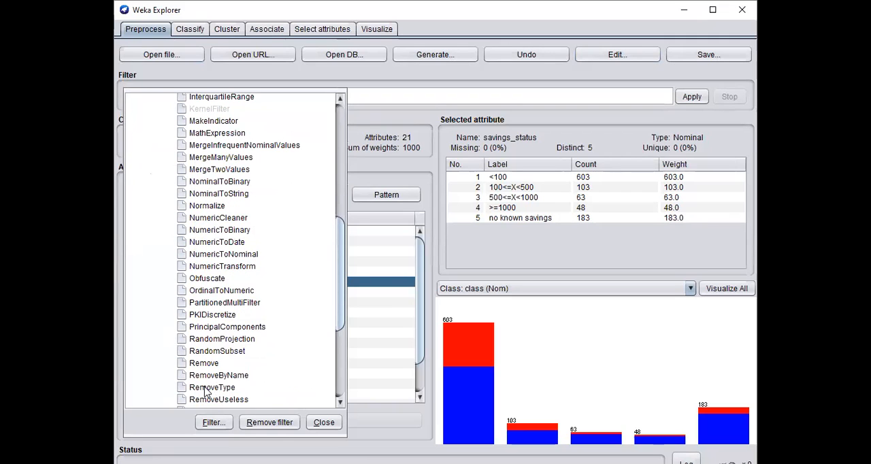
key("Escape")
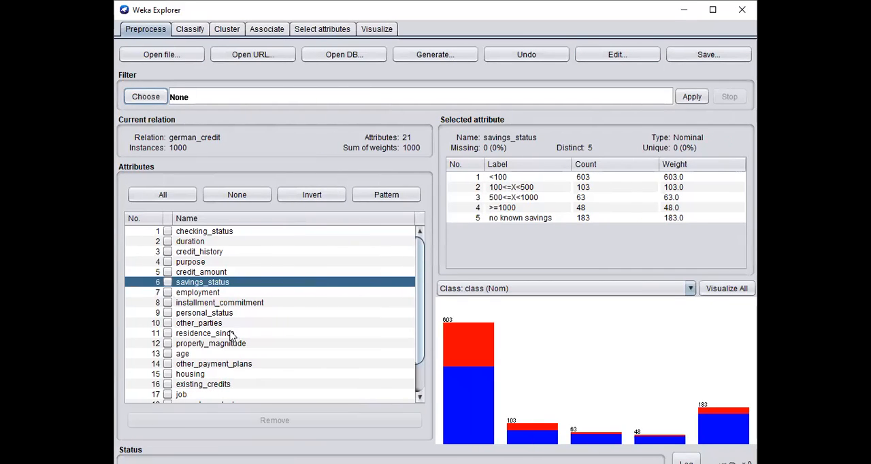
Choose the unsupervised attribute filter RemoveType for the german_credit data set
left_click(146, 97)
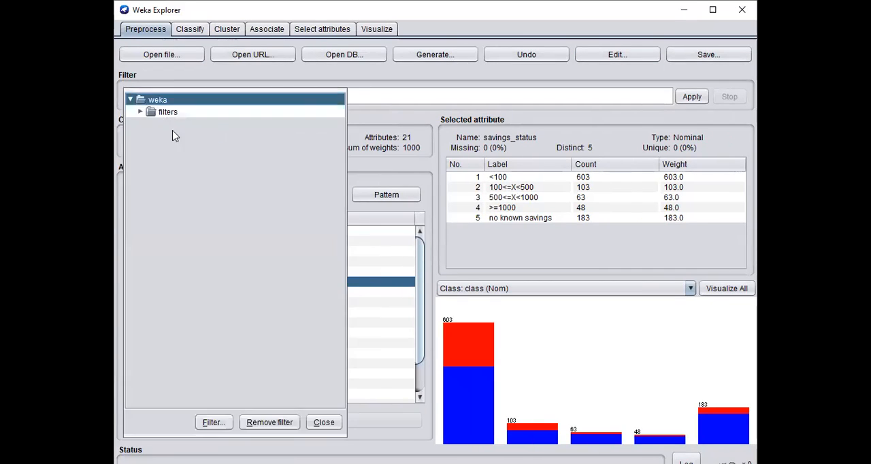
left_click(141, 112)
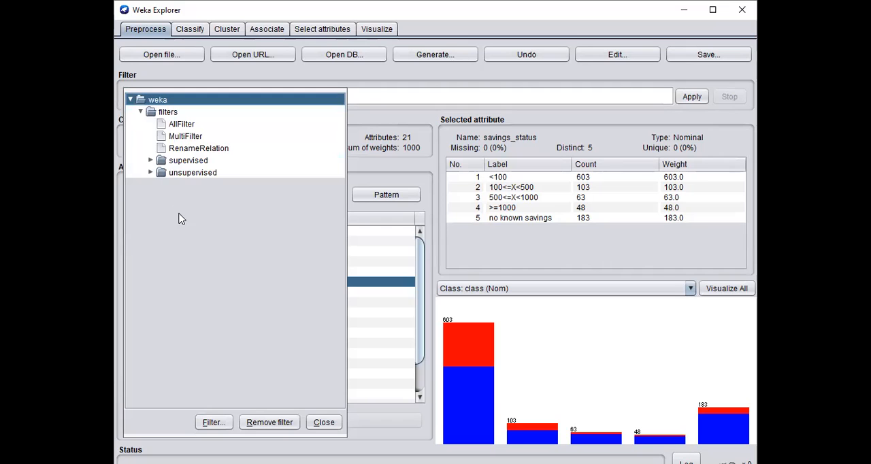
left_click(151, 174)
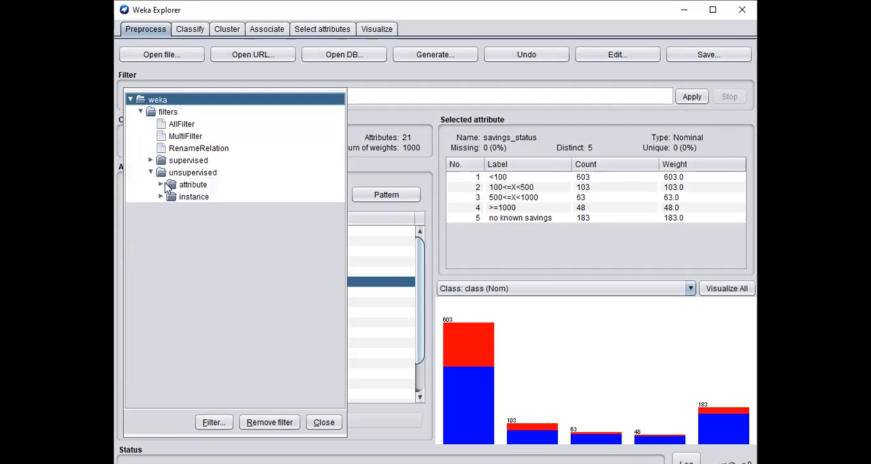
left_click(161, 185)
scroll(296, 289, "down", 13)
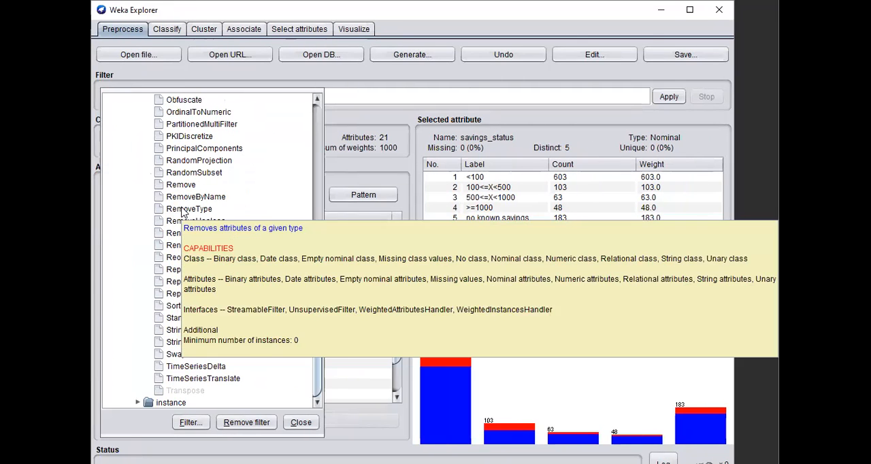
left_click(207, 213)
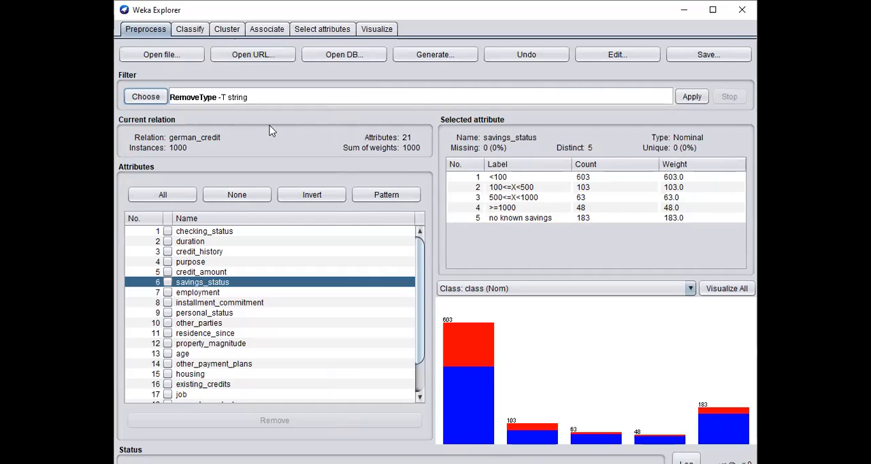
Configure the RemoveType filter to delete nominal attributes with invertSelection set to True
left_click(229, 98)
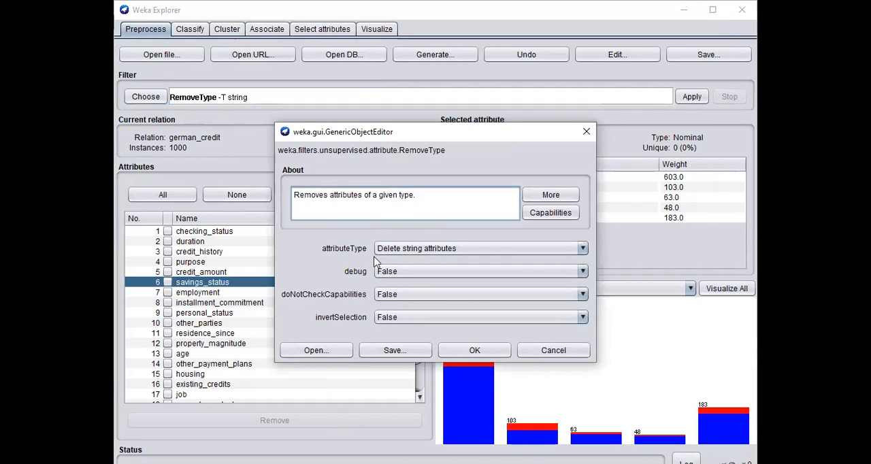
left_click(419, 249)
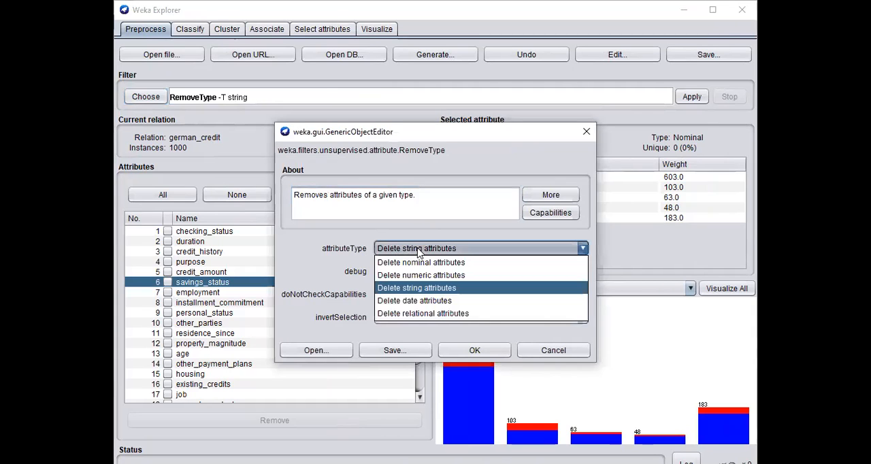
left_click(467, 263)
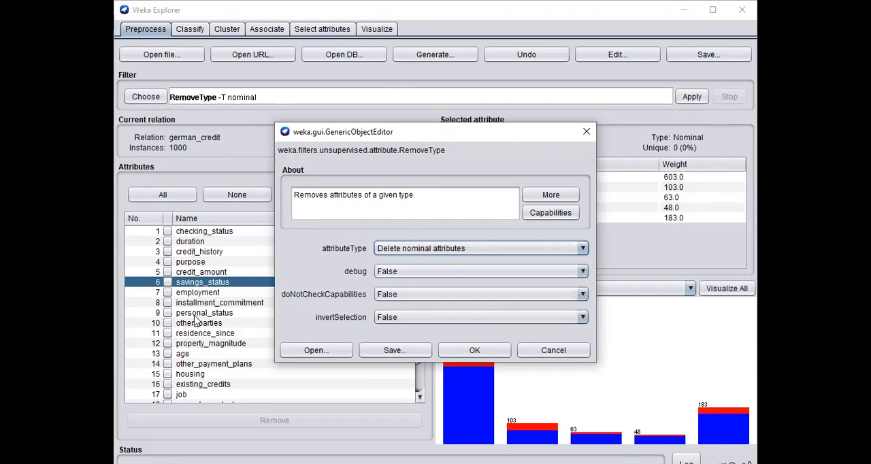
left_click(397, 320)
left_click(388, 330)
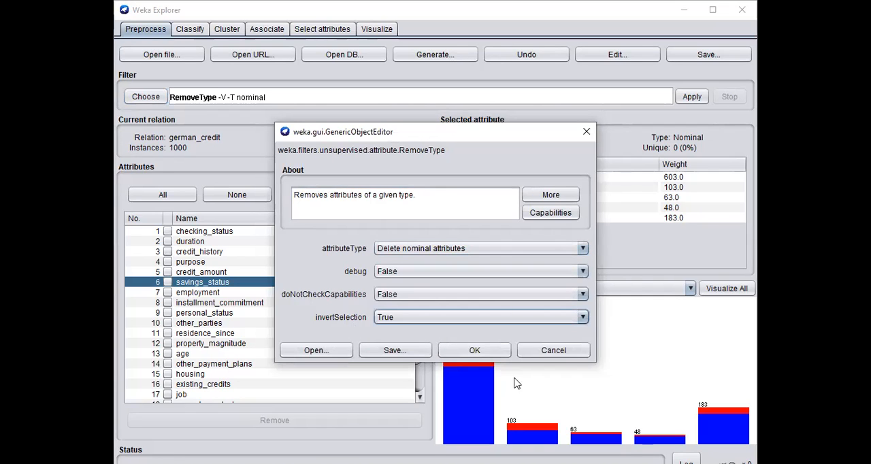
left_click(474, 350)
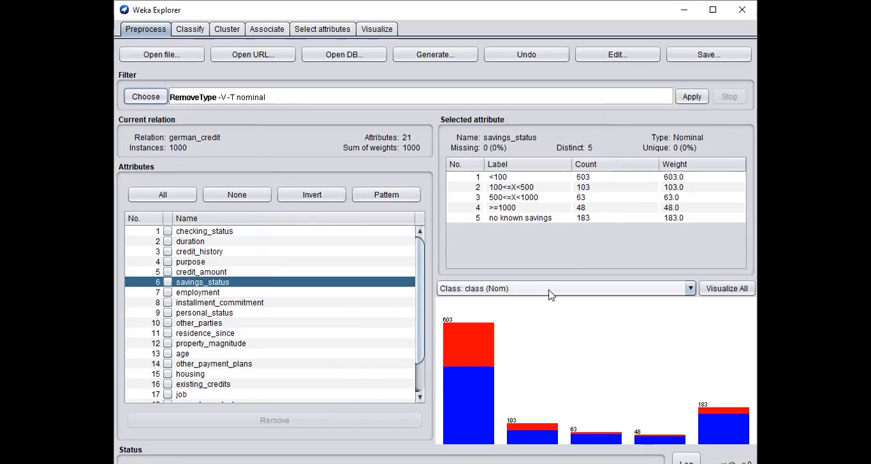
Set the class used for the attribute histogram to No class
left_click(691, 289)
scroll(674, 328, "up", 2)
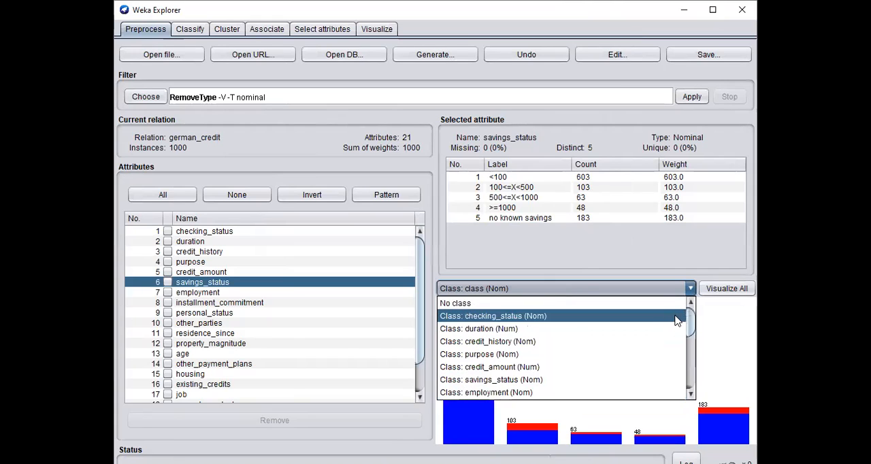
left_click(627, 304)
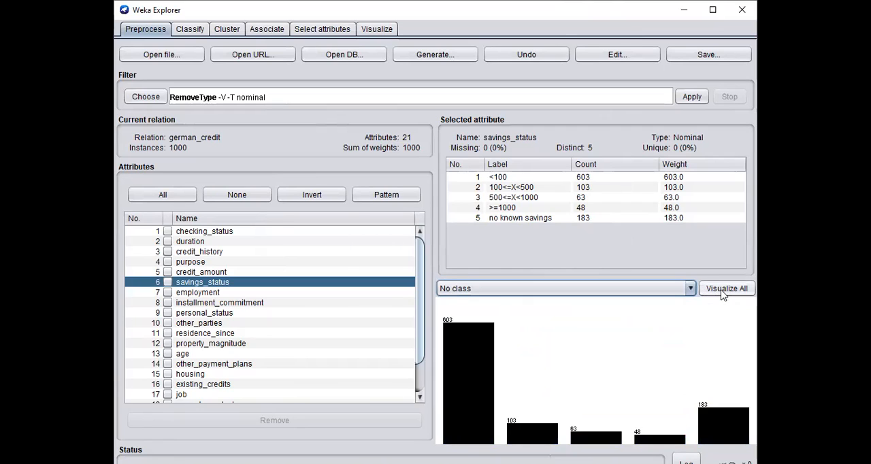
left_click(690, 288)
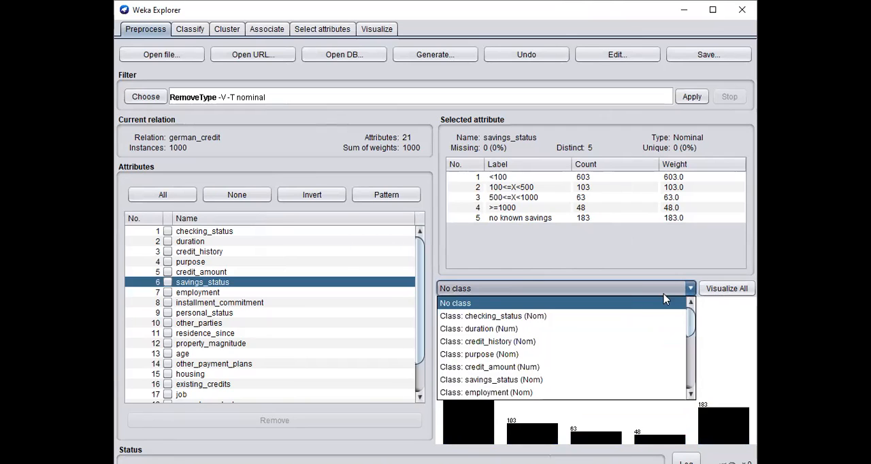
left_click(650, 305)
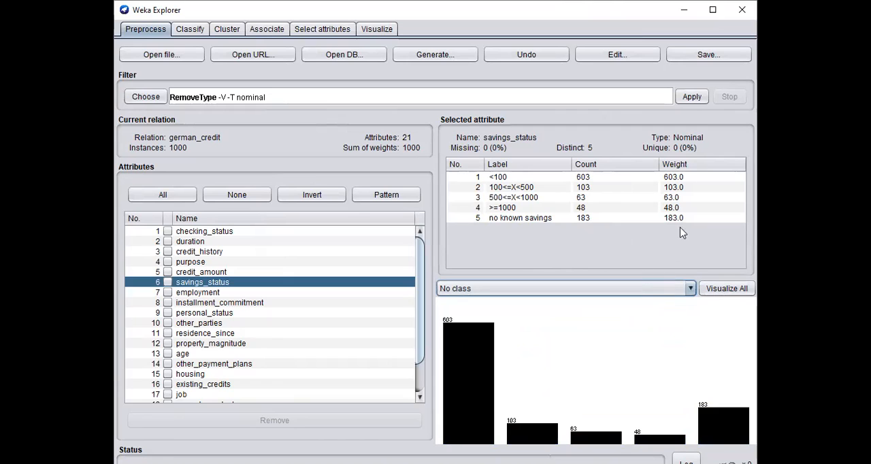
Apply the RemoveType filter to the german_credit data and check the filtered records in the data viewer without editing
left_click(691, 97)
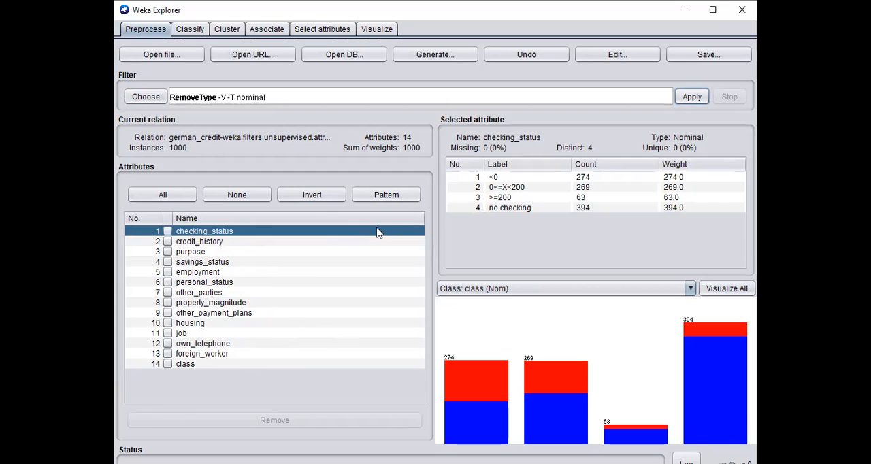
left_click(600, 60)
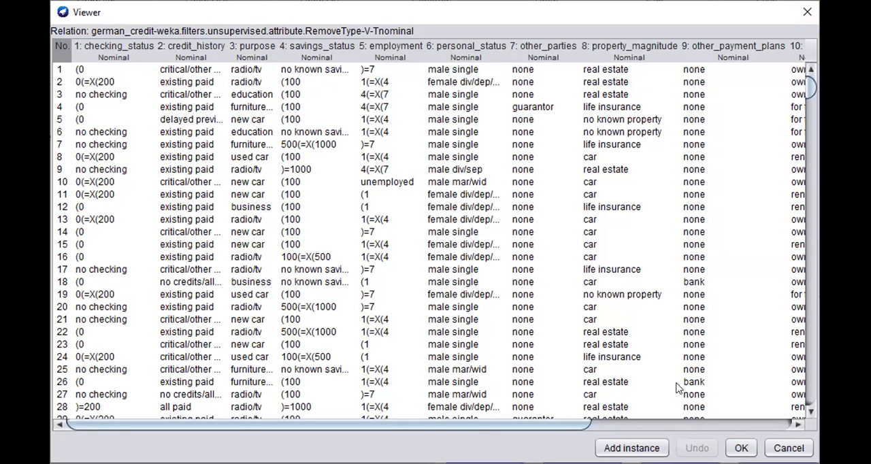
left_click_drag(570, 424, 816, 394)
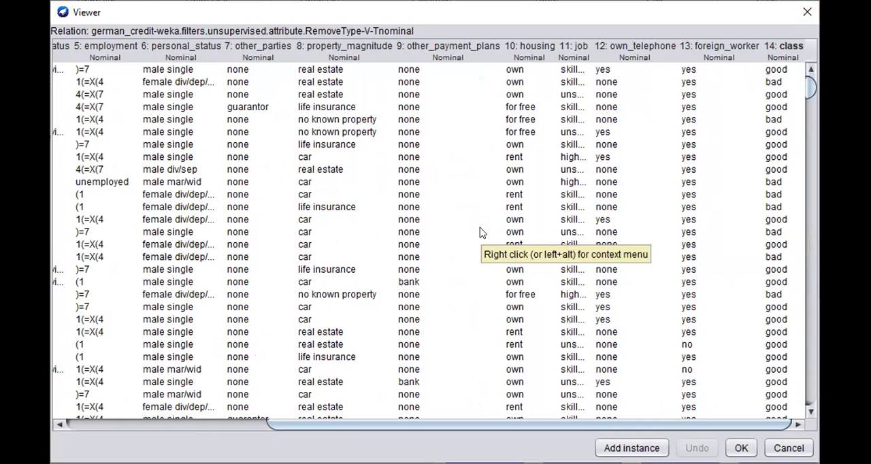
left_click(806, 13)
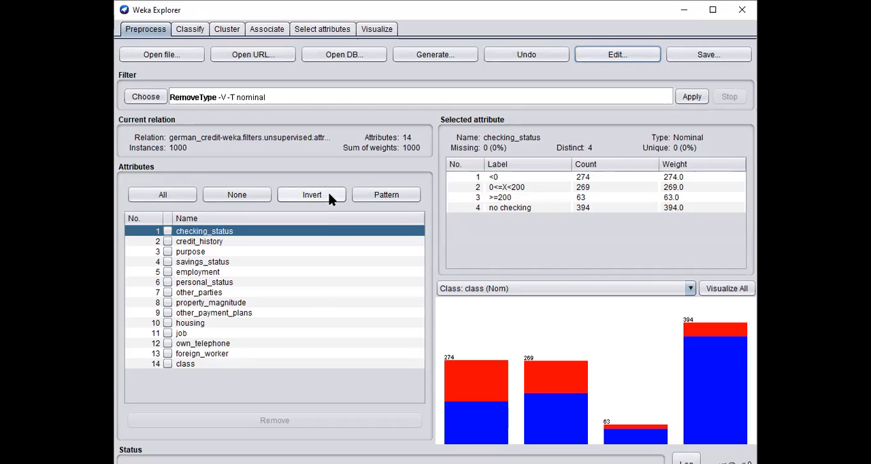
Open the classification view, review the J48 instructions on slide 53 in PowerPoint, and return to Weka
left_click(190, 30)
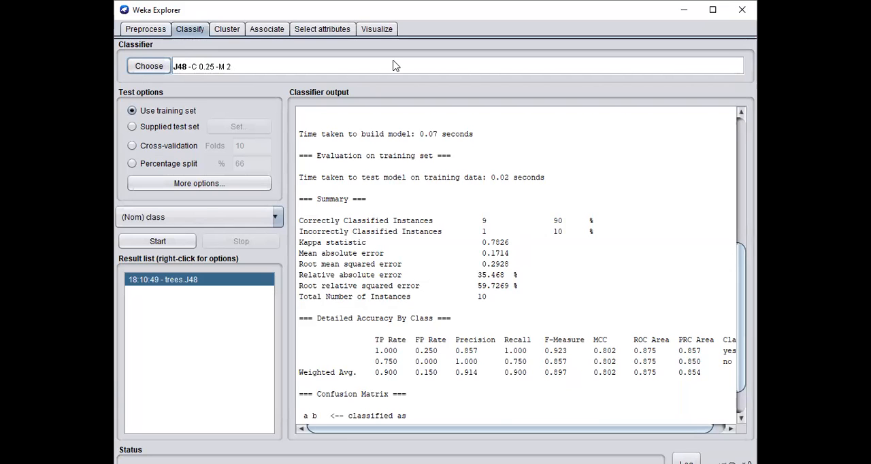
left_click(480, 463)
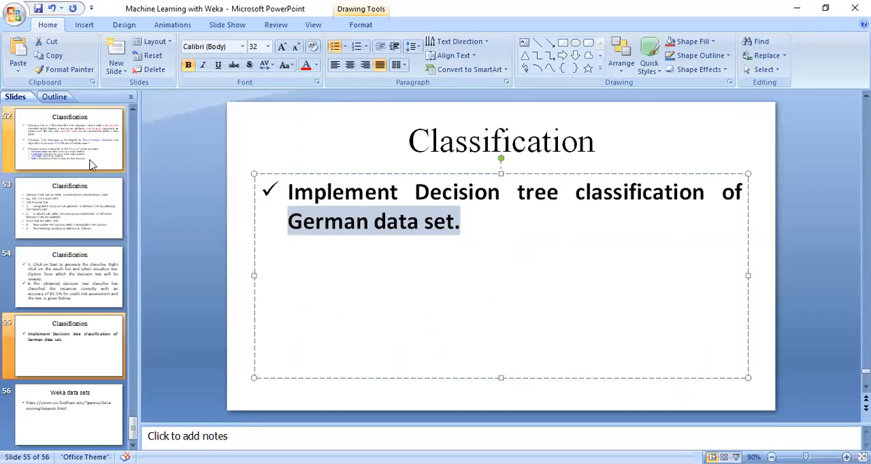
left_click(91, 162)
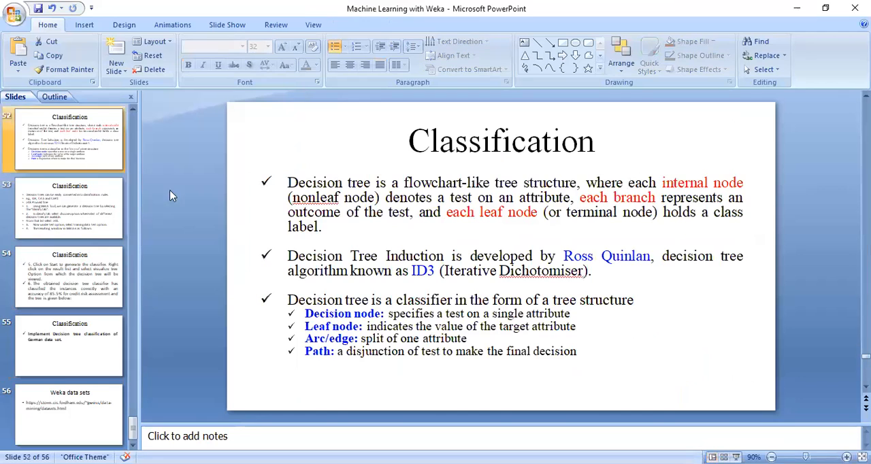
left_click(61, 217)
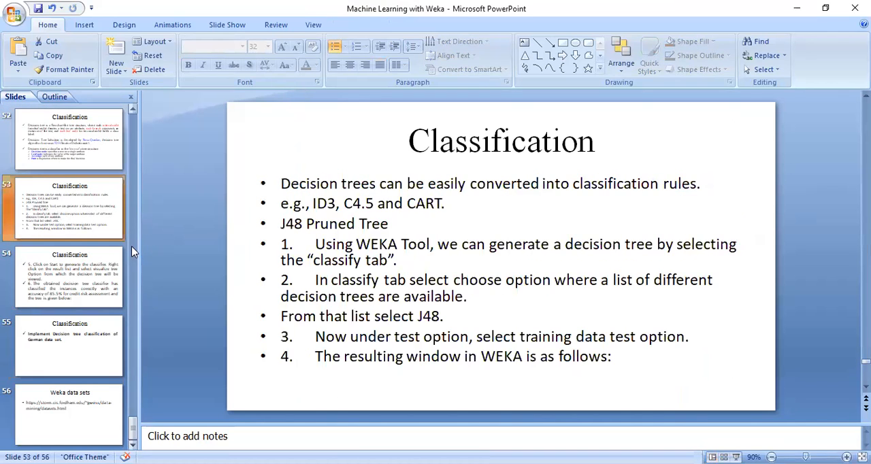
left_click_drag(313, 281, 460, 307)
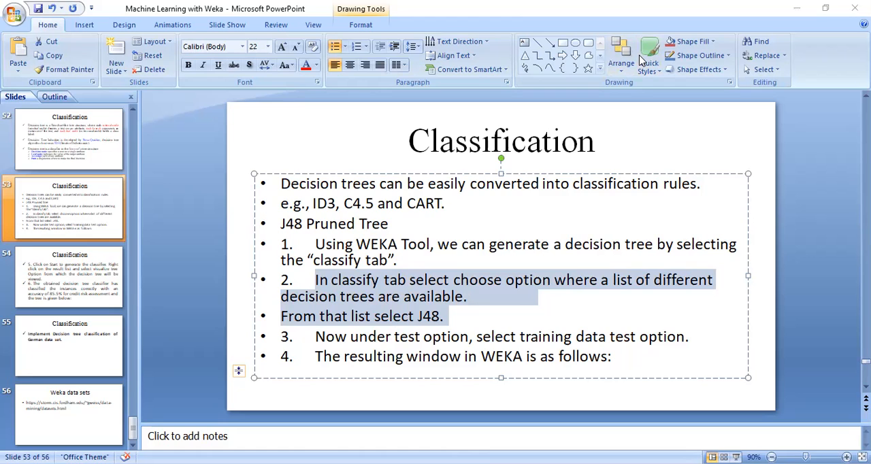
key("alt+Tab")
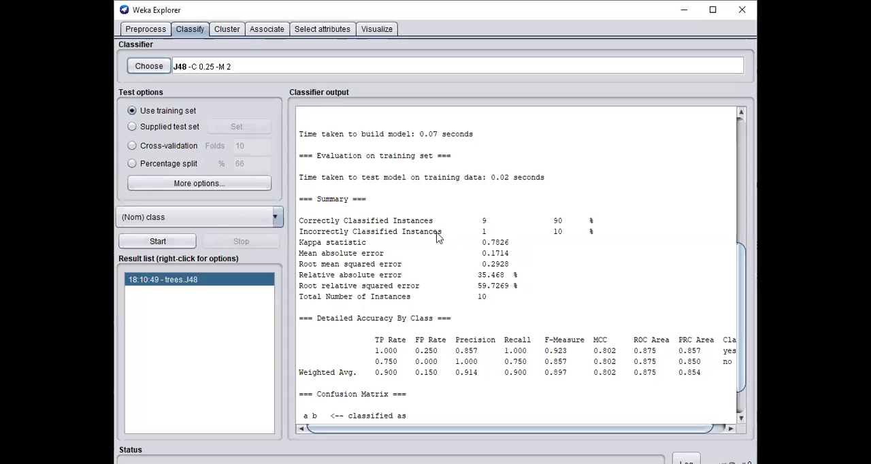
Choose J48 from the trees group as the classifier
left_click(149, 66)
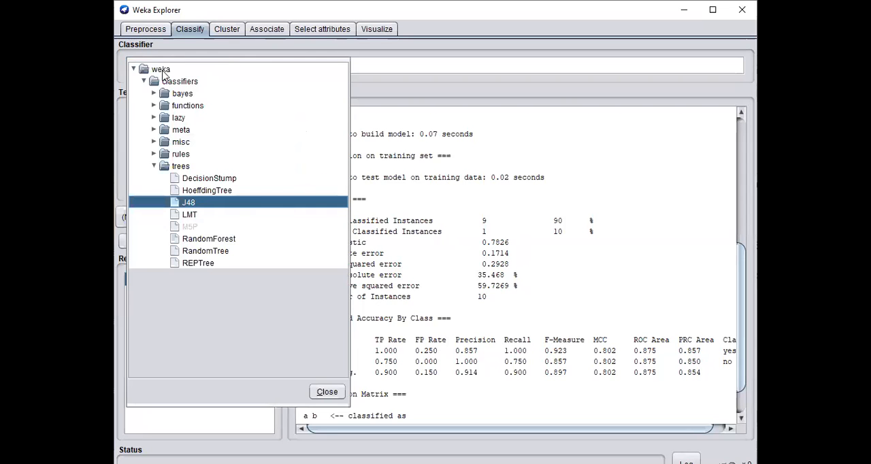
left_click(154, 166)
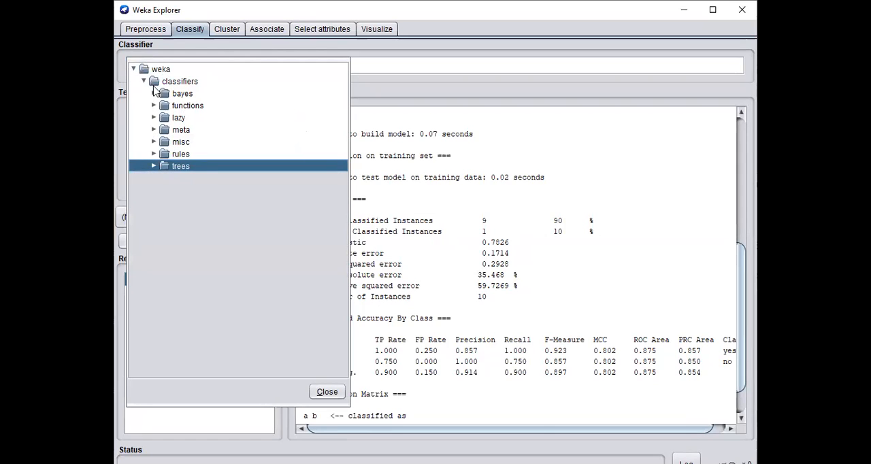
left_click(155, 167)
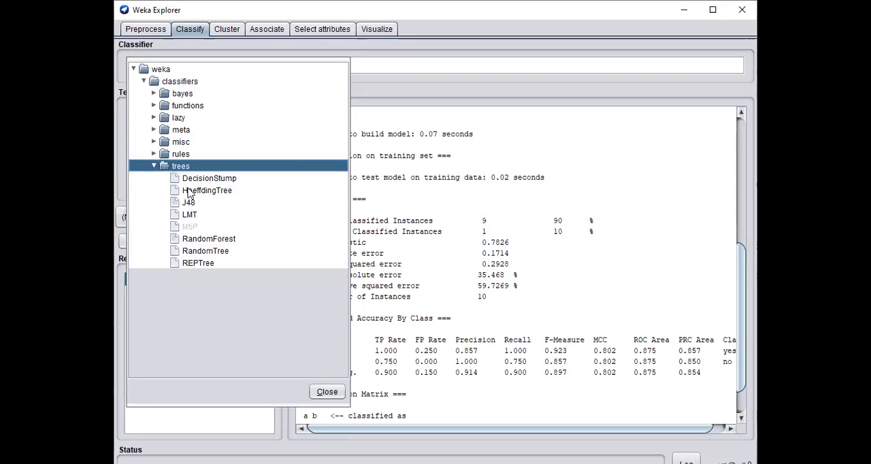
mouse_move(190, 207)
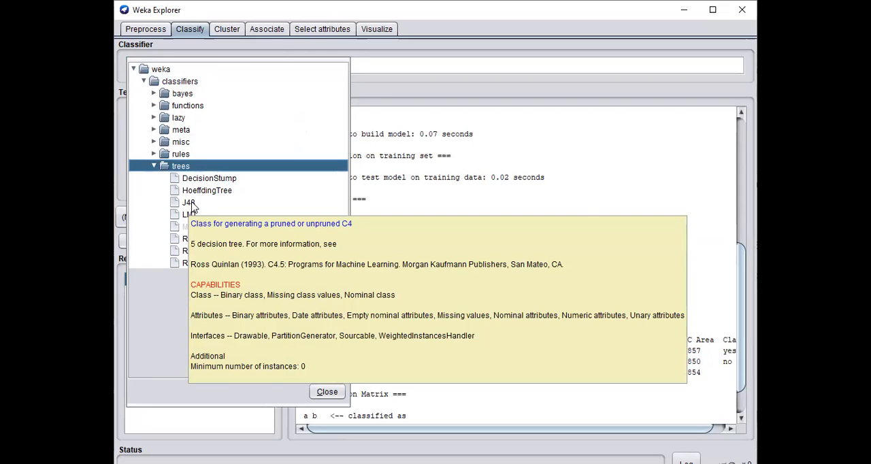
left_click(190, 203)
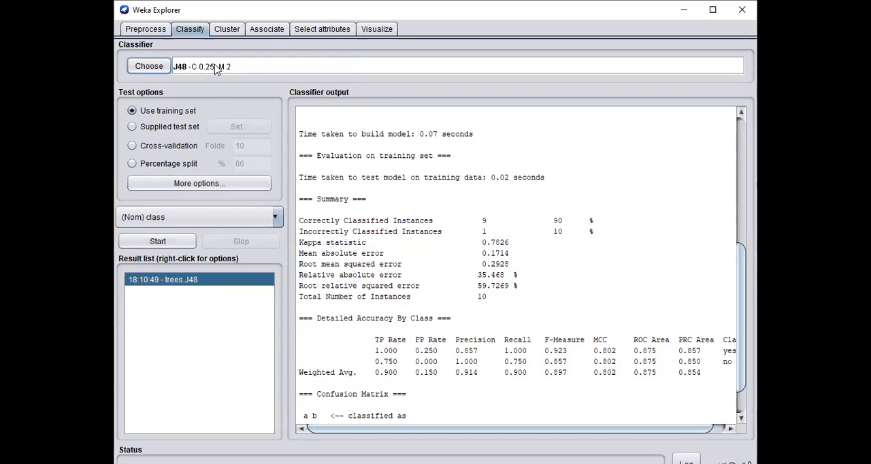
Set the test option to Use training set and run the J48 classifier on the class attribute
left_click(133, 128)
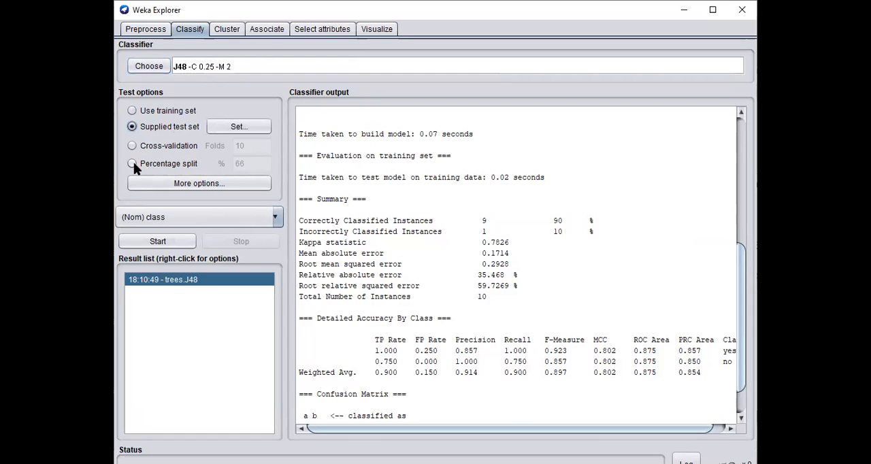
left_click(133, 163)
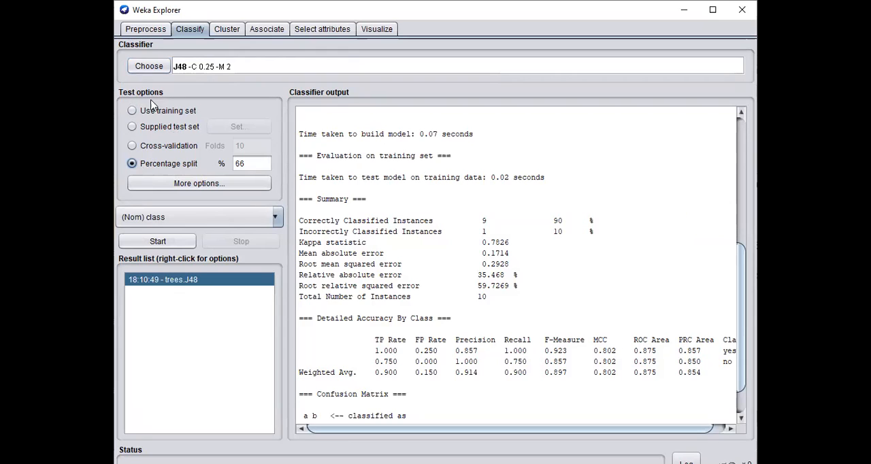
left_click(133, 112)
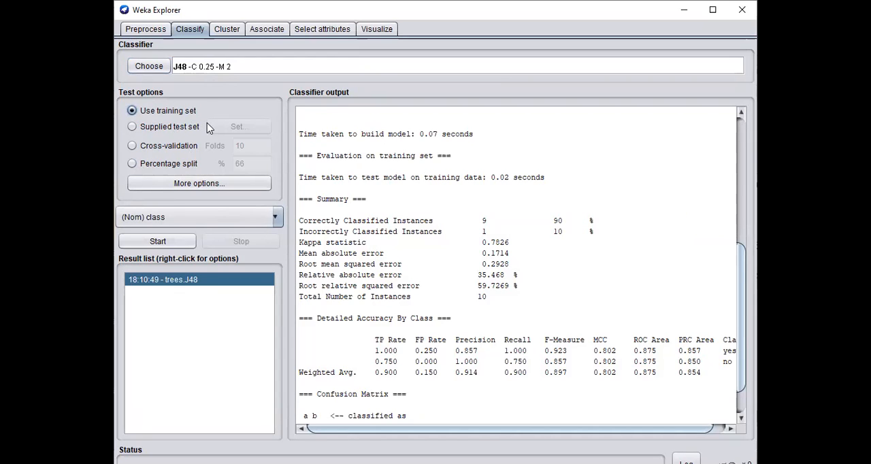
left_click(157, 241)
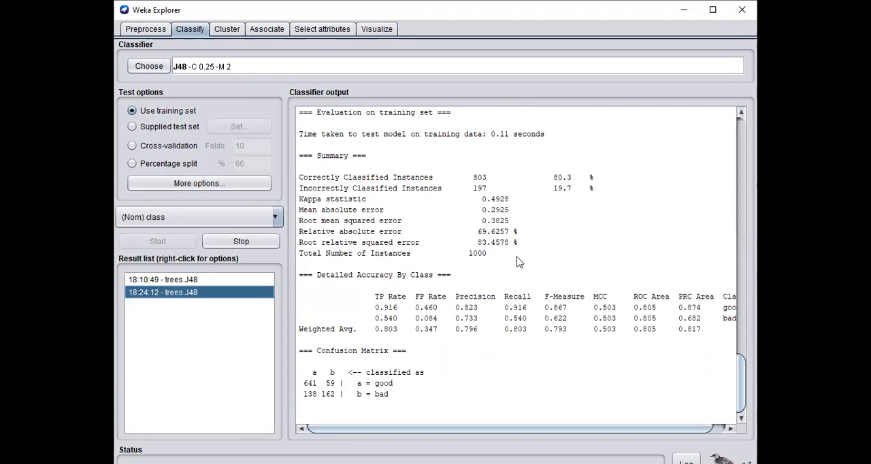
Examine the counts and percentages of correctly and incorrectly classified instances in the evaluation summary
scroll(632, 243, "up", 1)
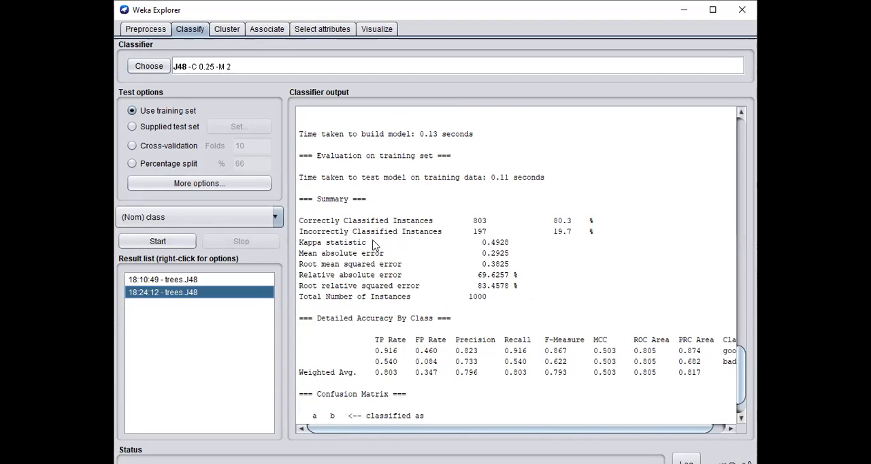
left_click_drag(473, 221, 489, 225)
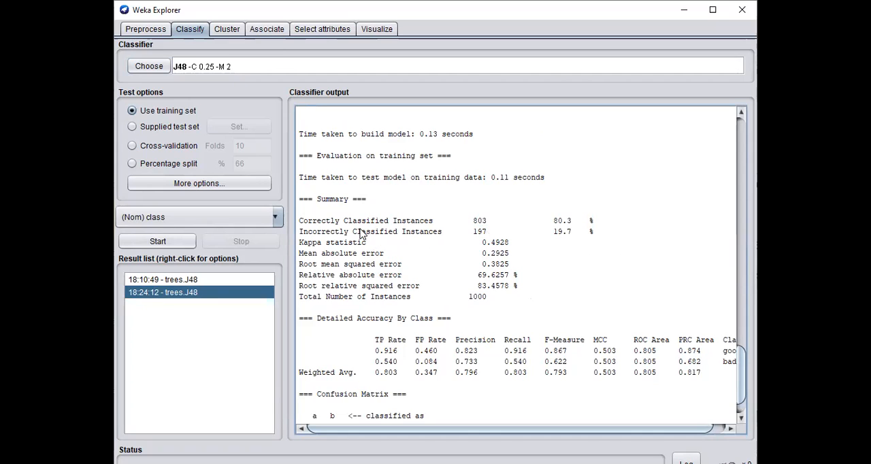
left_click_drag(491, 223, 471, 221)
left_click(548, 224)
left_click_drag(548, 225, 594, 226)
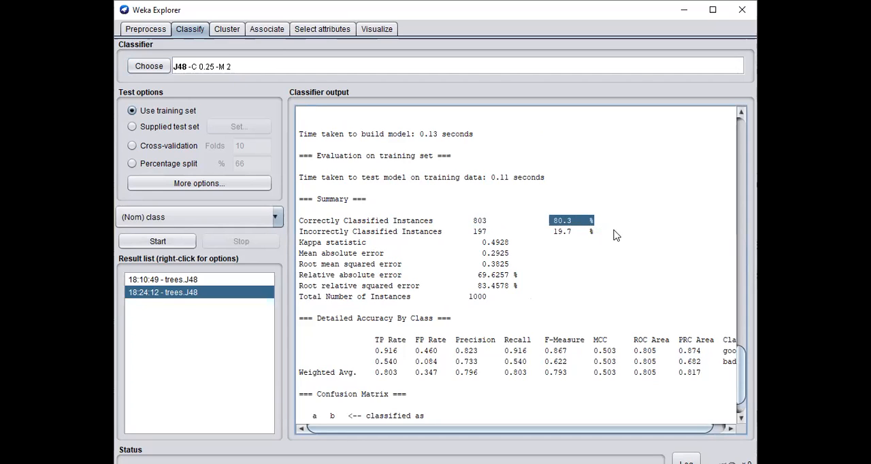
left_click(616, 235)
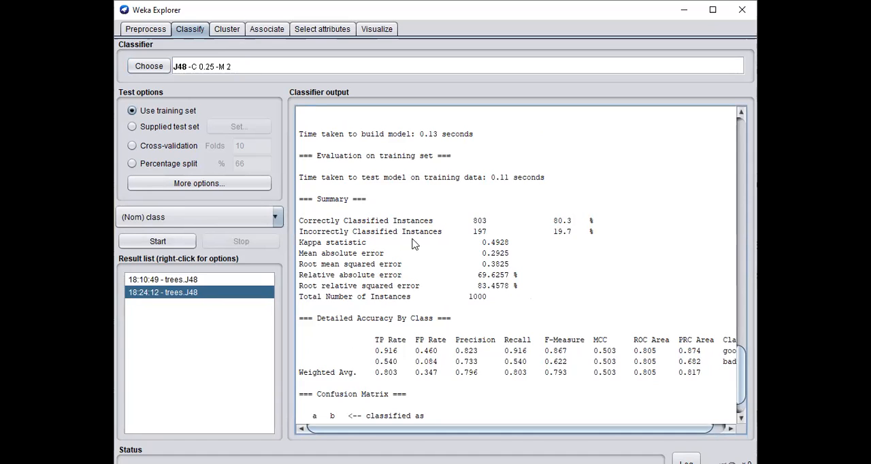
left_click_drag(473, 232, 576, 235)
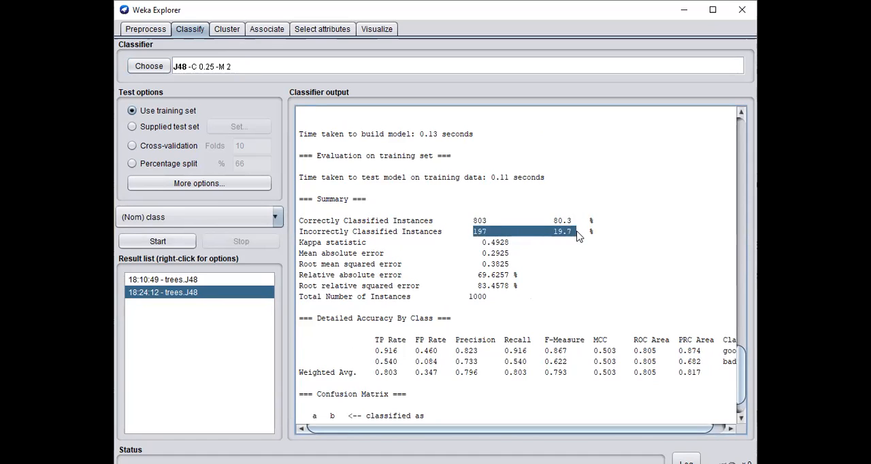
left_click(620, 245)
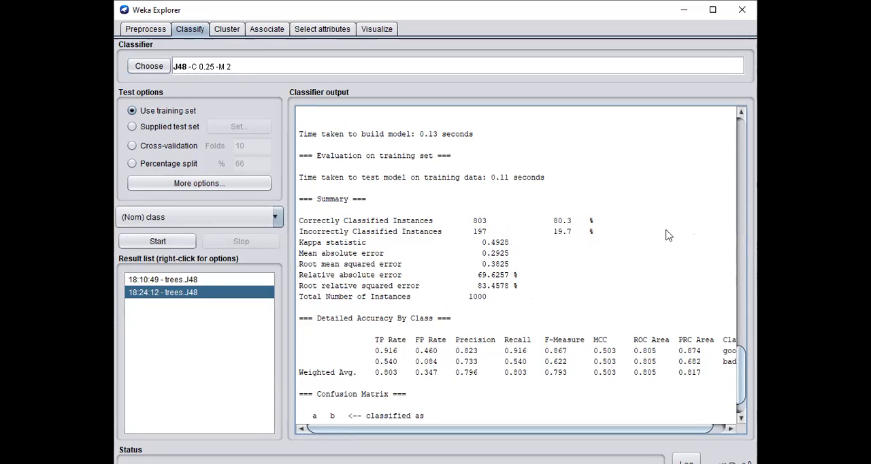
Examine the J48 pruned tree rules, the number of leaves and the size of the tree in the classifier output
scroll(602, 231, "down", 1)
scroll(595, 233, "up", 10)
scroll(595, 234, "up", 15)
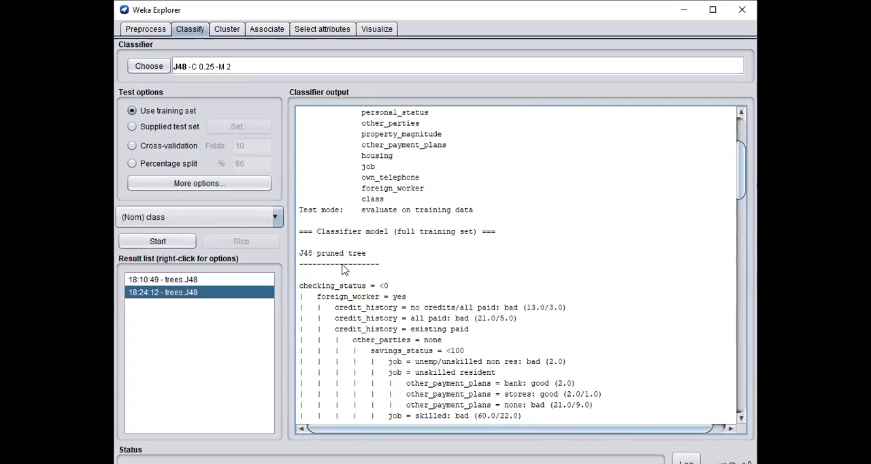
left_click_drag(300, 286, 486, 351)
left_click(486, 352)
scroll(485, 345, "down", 15)
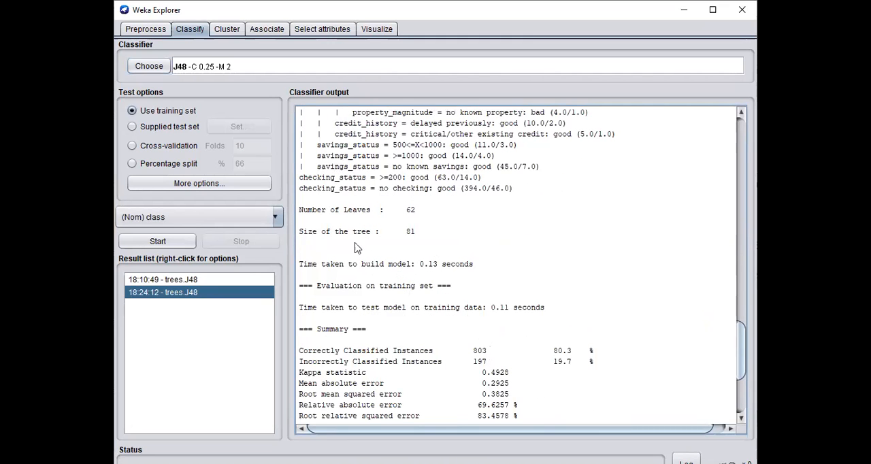
double_click(410, 211)
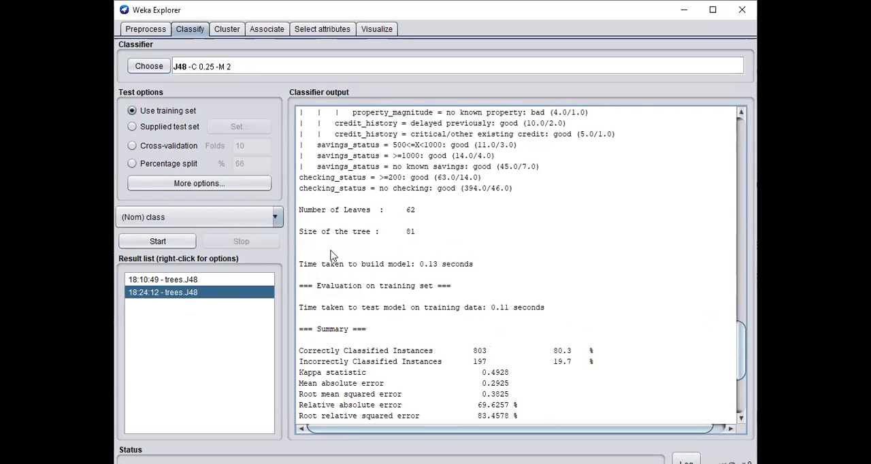
double_click(408, 232)
Open the tree visualization for the most recent trees.J48 result
right_click(170, 299)
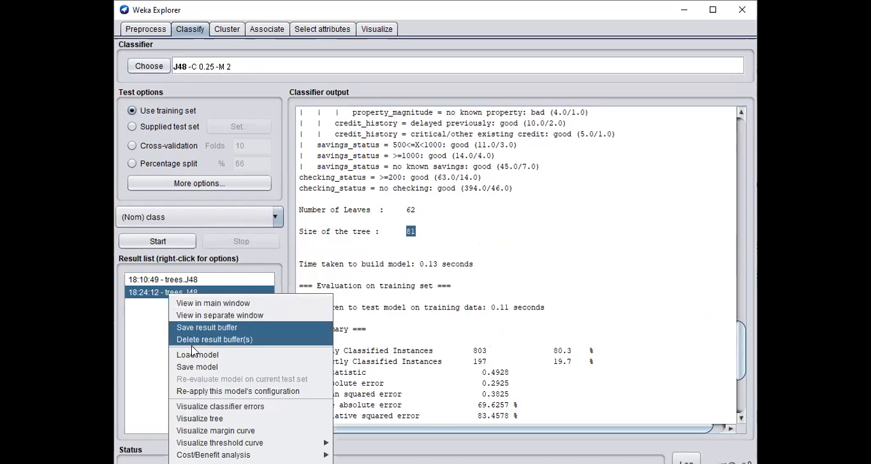
left_click(209, 421)
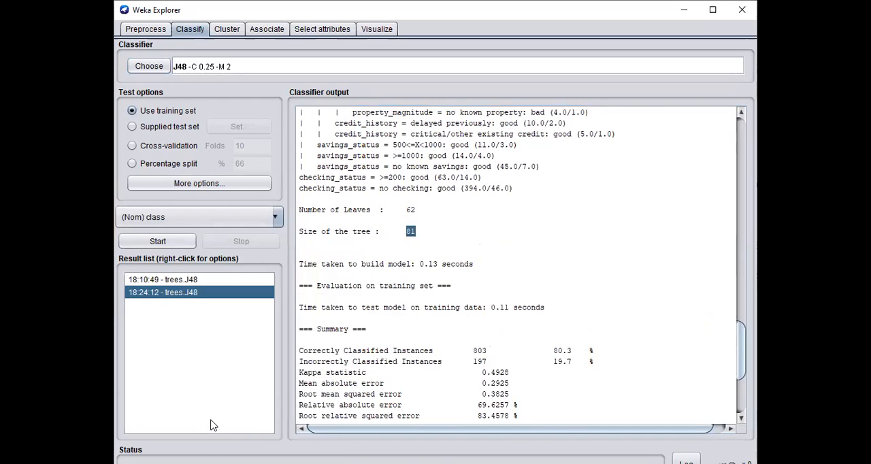